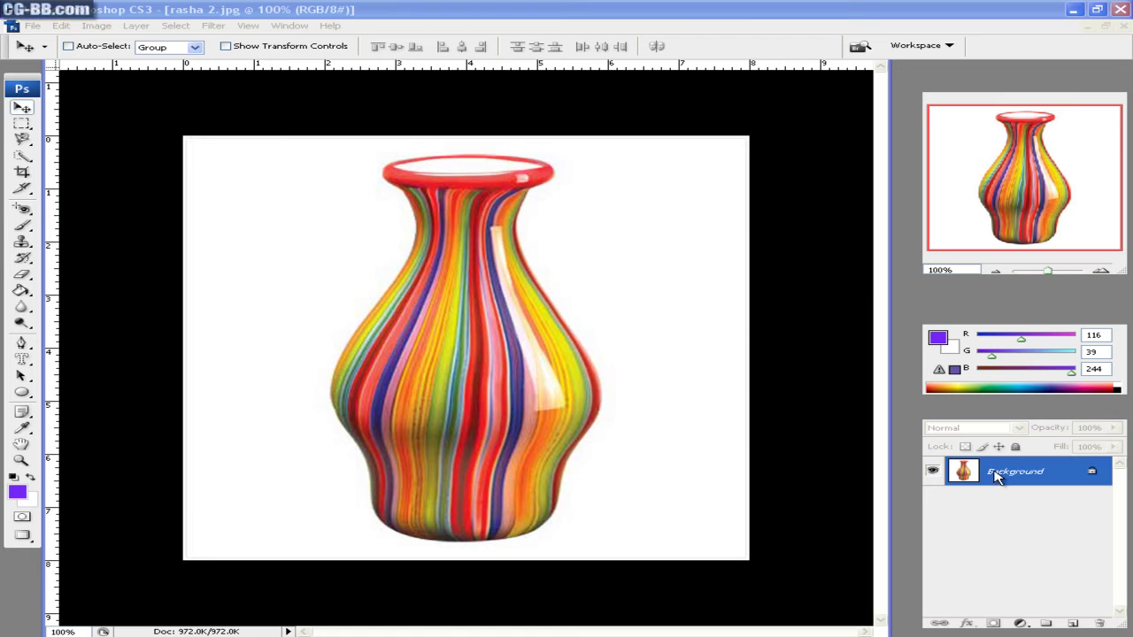
Step: Duplicate the Background layer of rasha 2.jpg into a new active layer named RASHA
{"action": "left_click", "coordinate": [993, 476]}
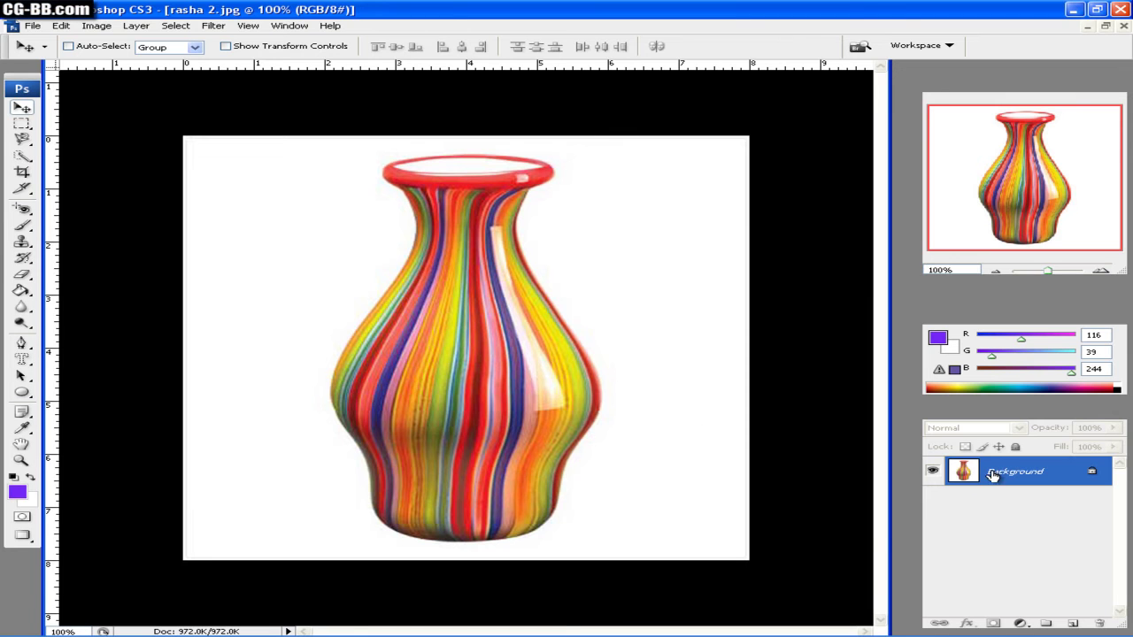
{"action": "right_click", "coordinate": [989, 474]}
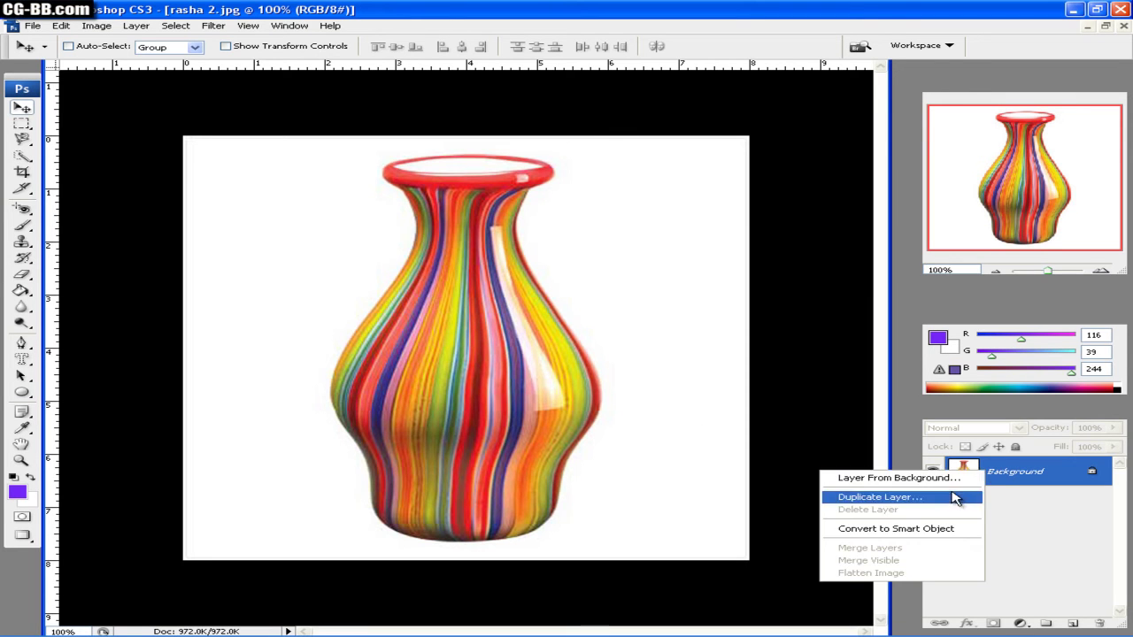
{"action": "left_click", "coordinate": [960, 499]}
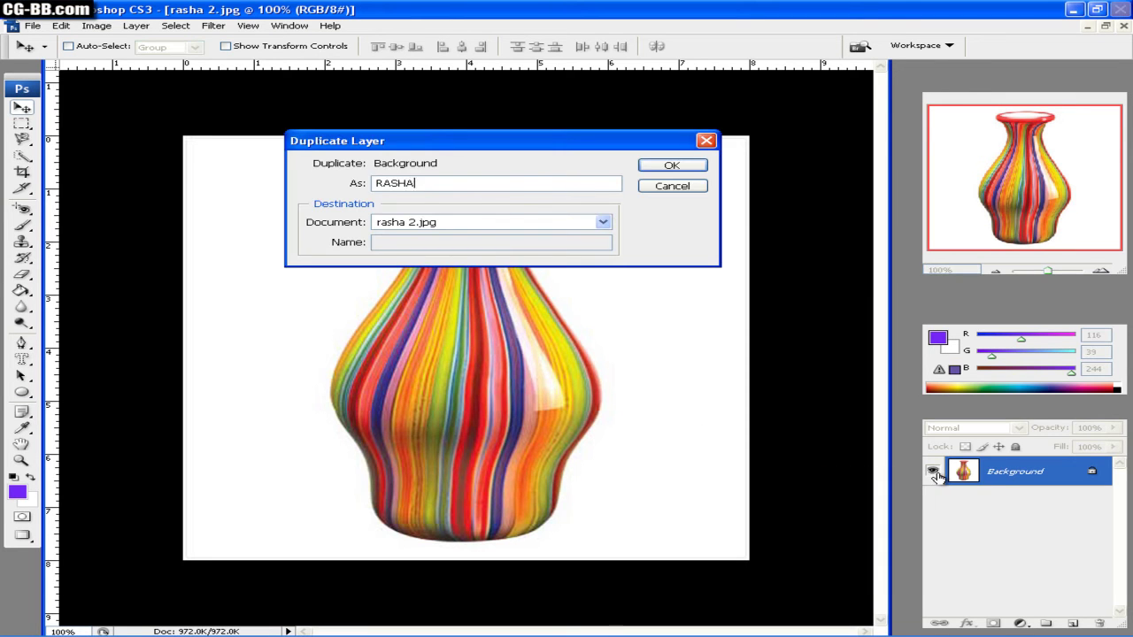
{"action": "key", "text": "Return"}
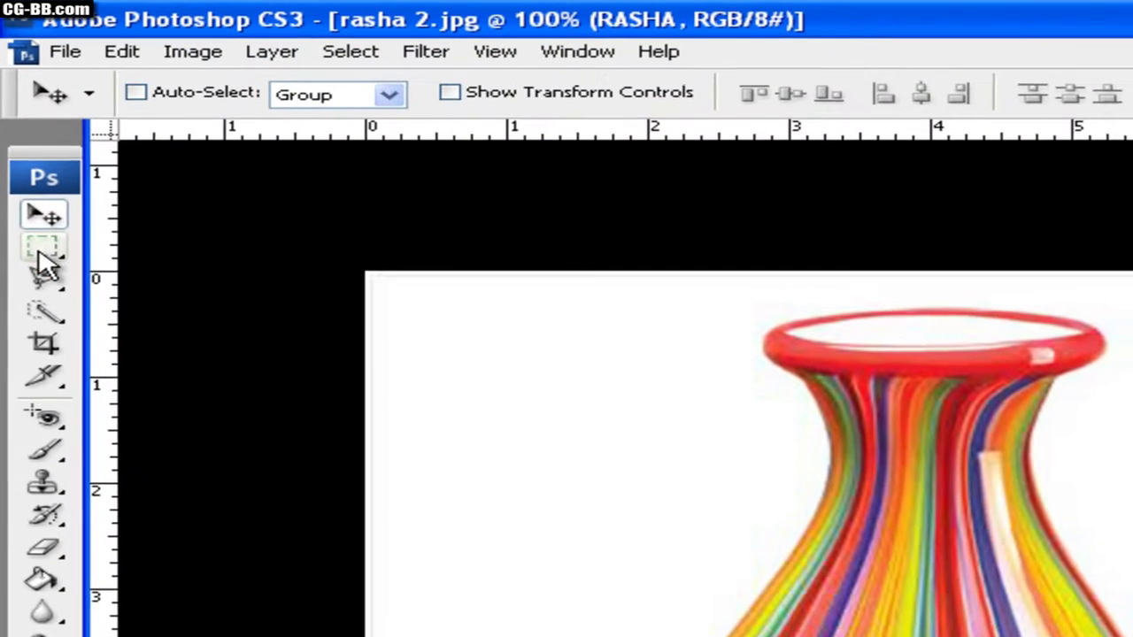
{"action": "left_click", "coordinate": [21, 140]}
Step: Trace the whole striped vase with the Magnetic Lasso at Frequency 1 and close the selection
{"action": "right_click", "coordinate": [48, 297]}
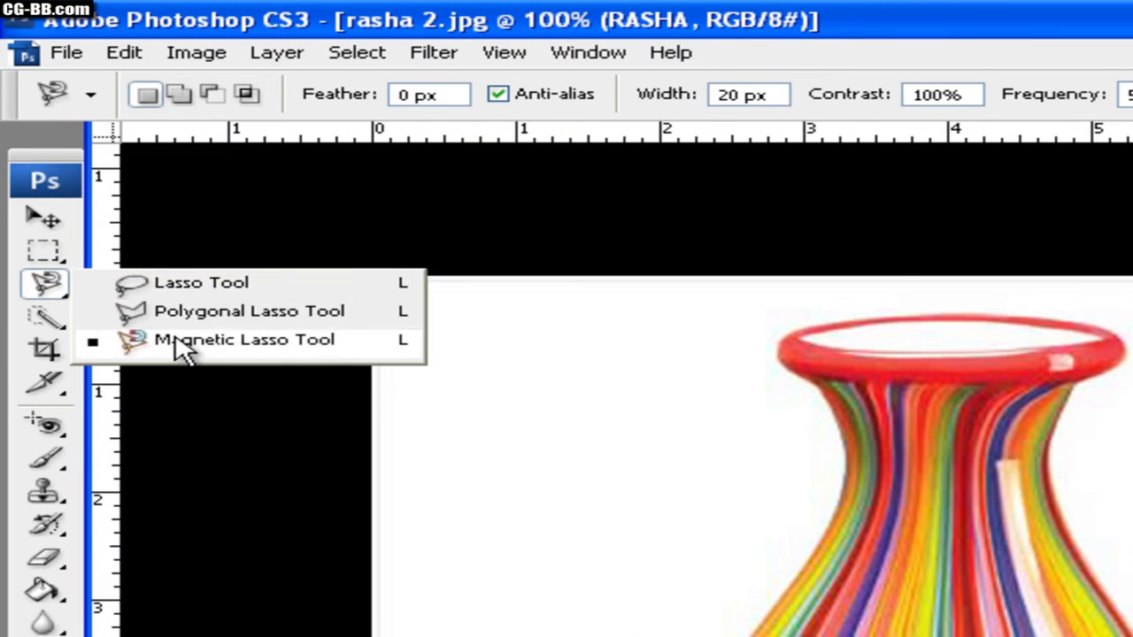
{"action": "left_click", "coordinate": [177, 336]}
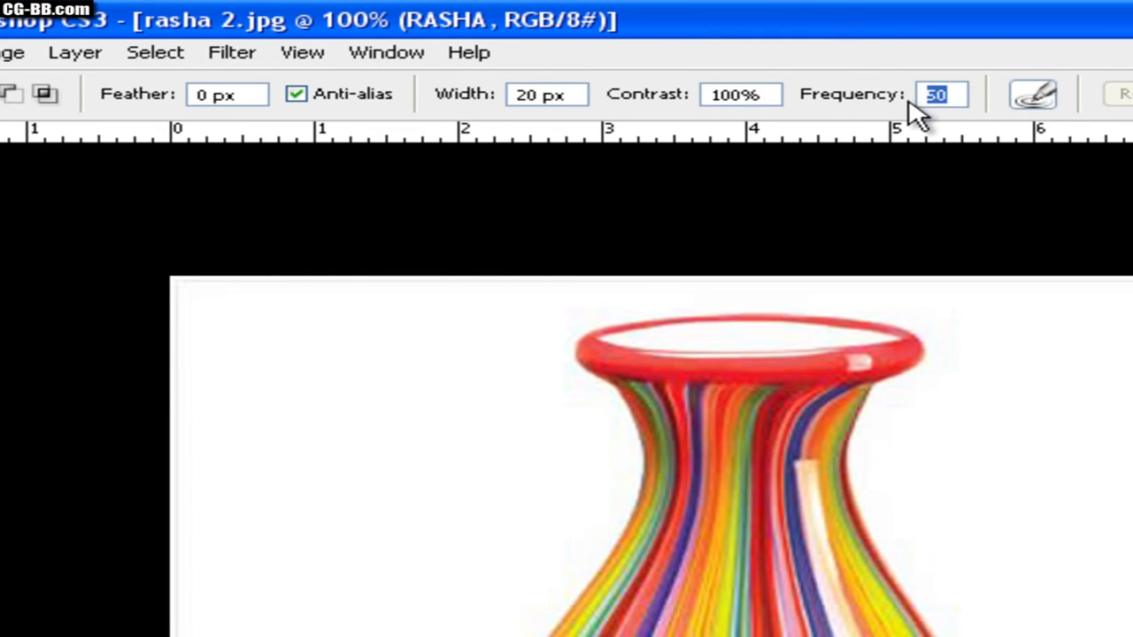
{"action": "type", "text": "1"}
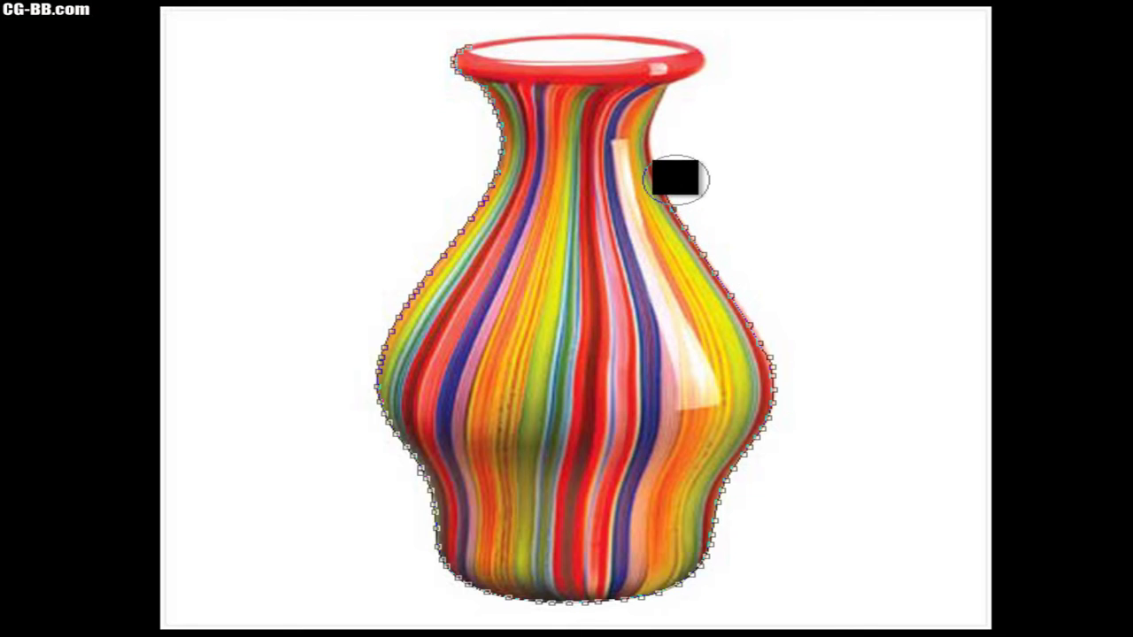
{"action": "left_click", "coordinate": [461, 46]}
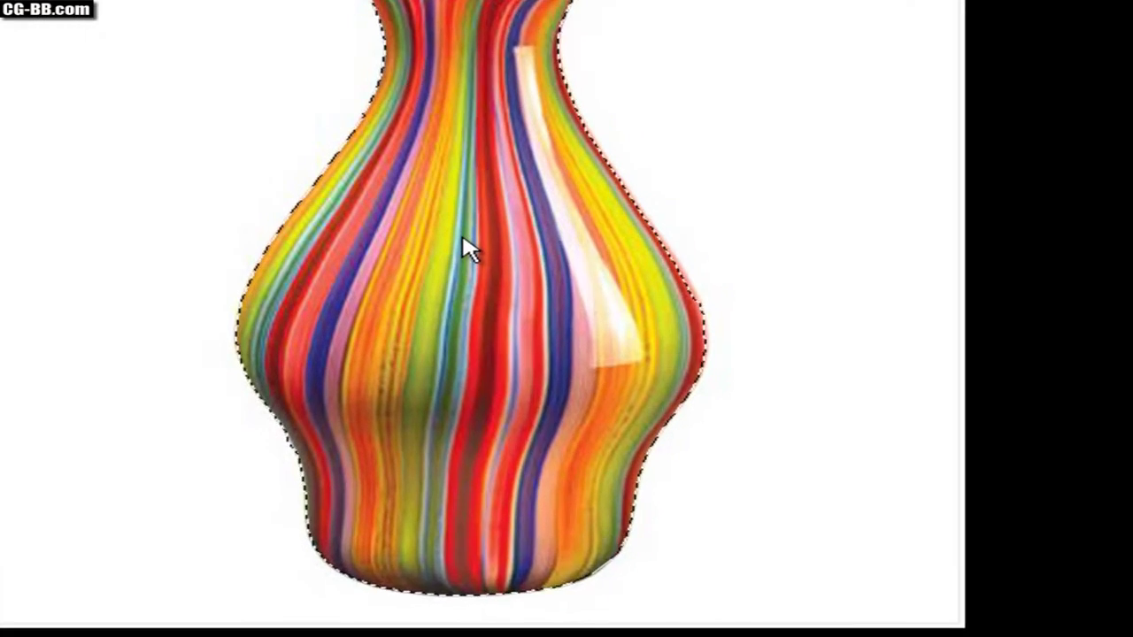
Step: Free-transform the vase copy smaller, narrowing and shortening it, and place it at the lower right
{"action": "right_click", "coordinate": [574, 301]}
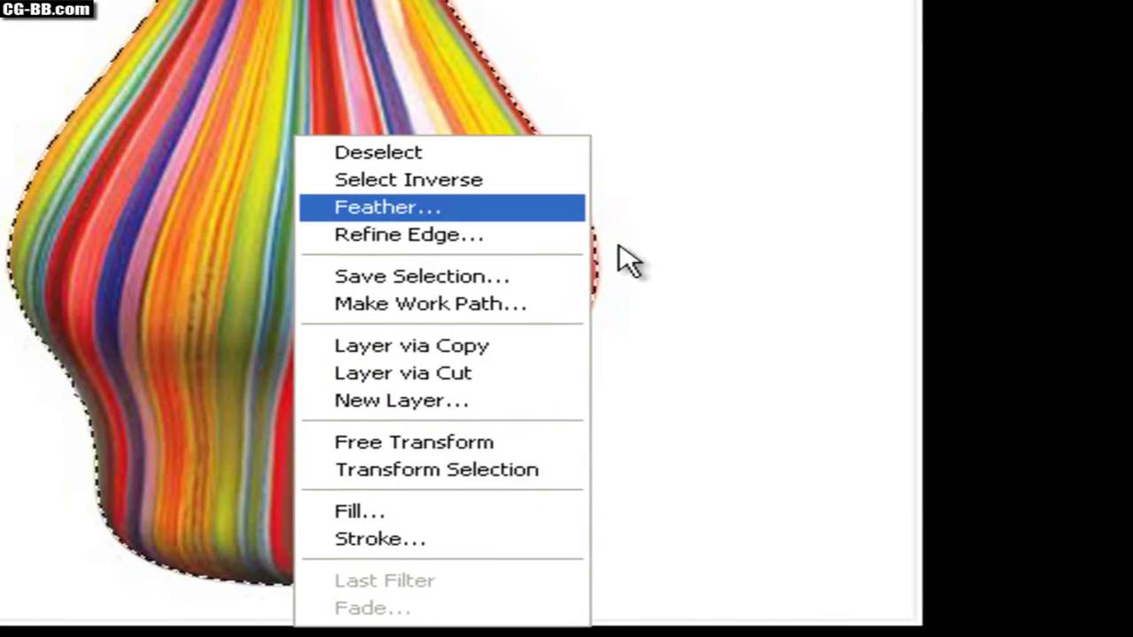
{"action": "left_click", "coordinate": [476, 444]}
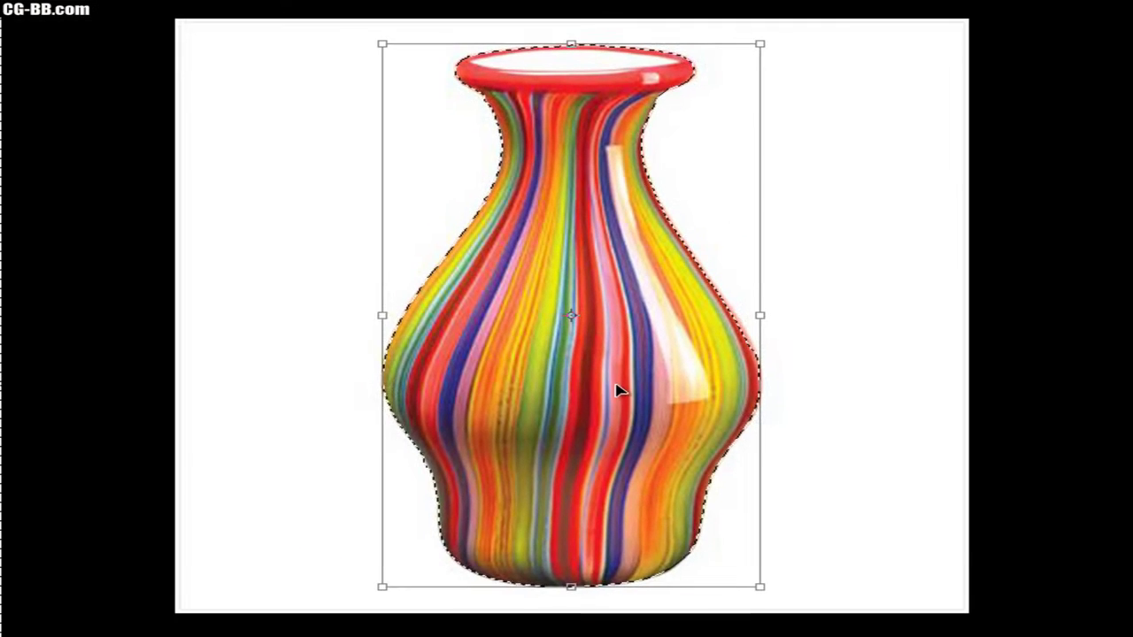
{"action": "left_click_drag", "start_coordinate": [617, 390], "coordinate": [859, 383]}
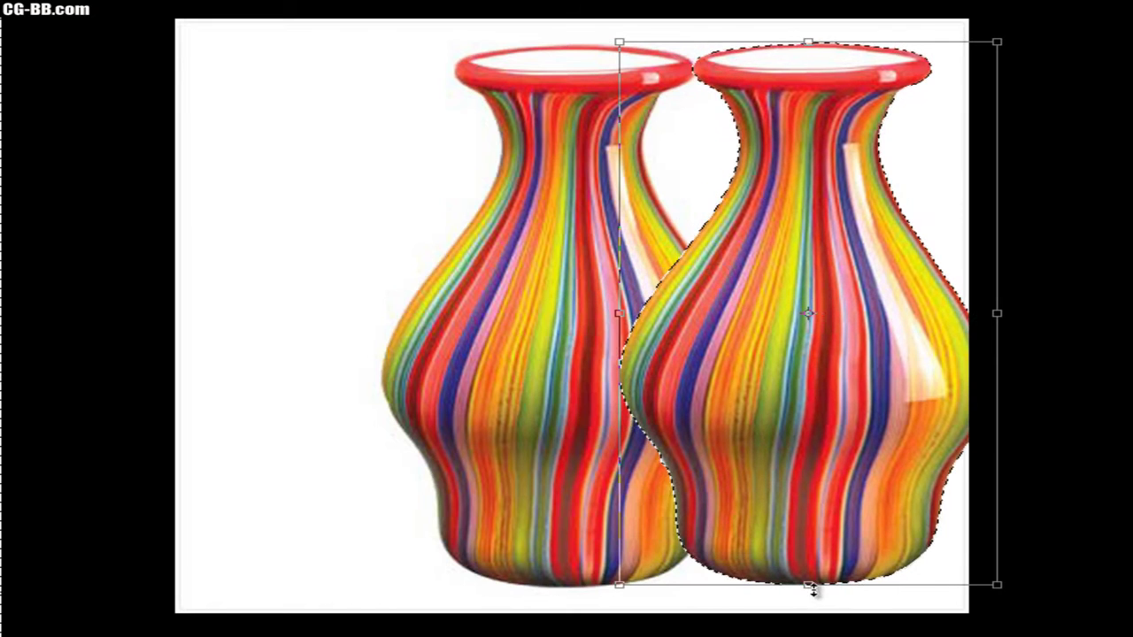
{"action": "left_click_drag", "start_coordinate": [819, 584], "coordinate": [808, 475]}
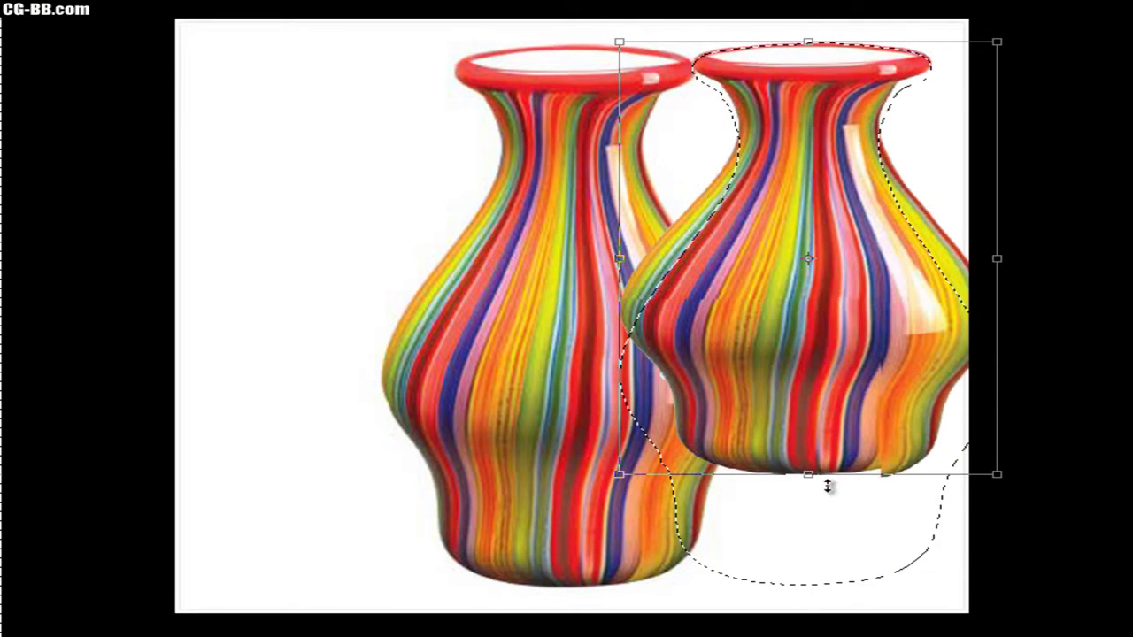
{"action": "left_click_drag", "start_coordinate": [803, 42], "coordinate": [794, 195]}
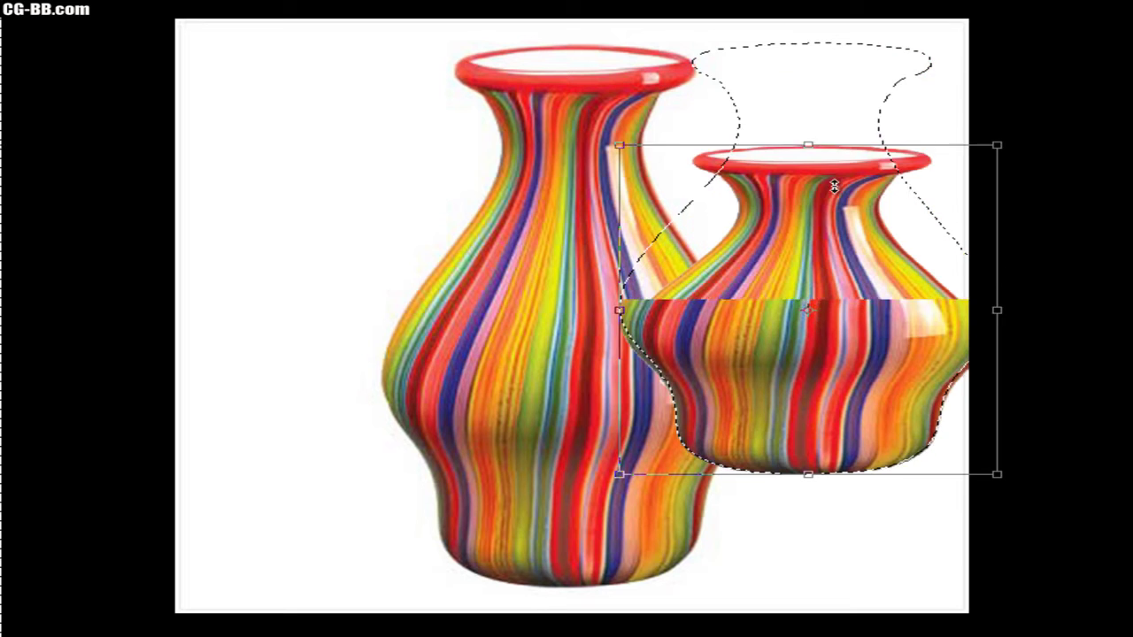
{"action": "left_click_drag", "start_coordinate": [620, 343], "coordinate": [777, 345]}
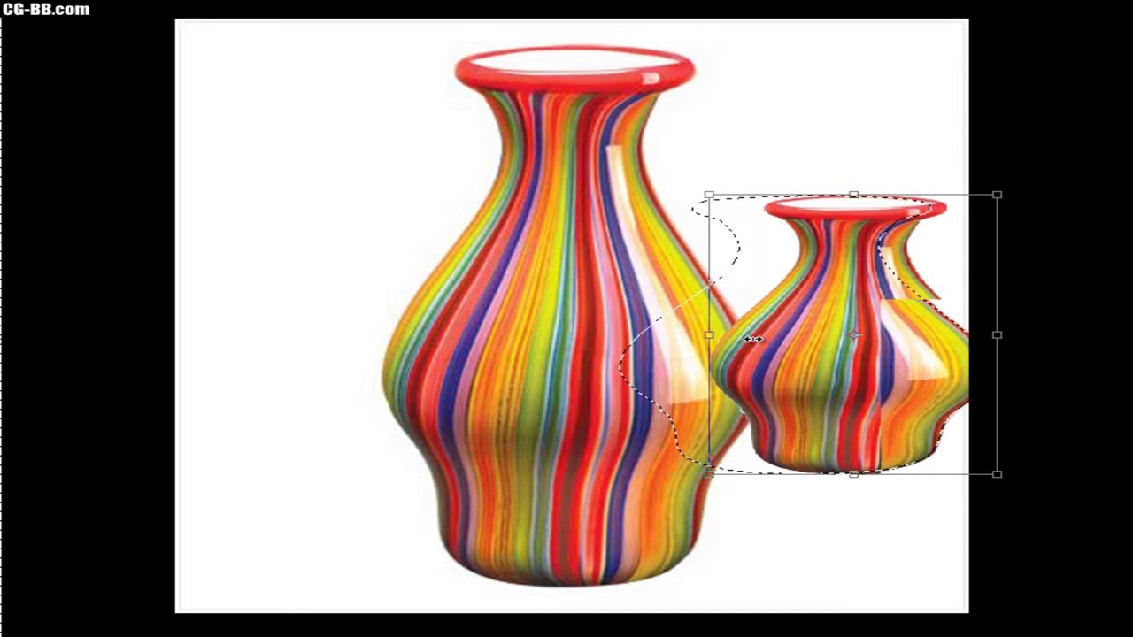
{"action": "left_click_drag", "start_coordinate": [996, 334], "coordinate": [971, 334]}
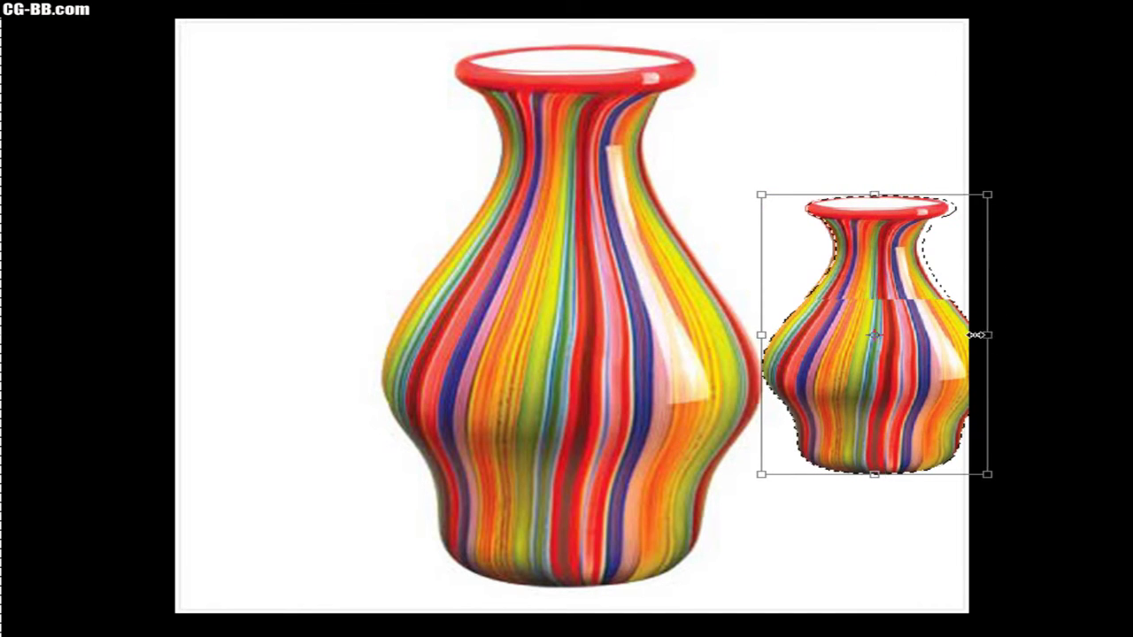
{"action": "mouse_move", "coordinate": [911, 392]}
{"action": "left_mouse_down"}
{"action": "mouse_move", "coordinate": [926, 485]}
{"action": "mouse_move", "coordinate": [920, 516]}
{"action": "mouse_move", "coordinate": [905, 527]}
{"action": "left_mouse_up"}
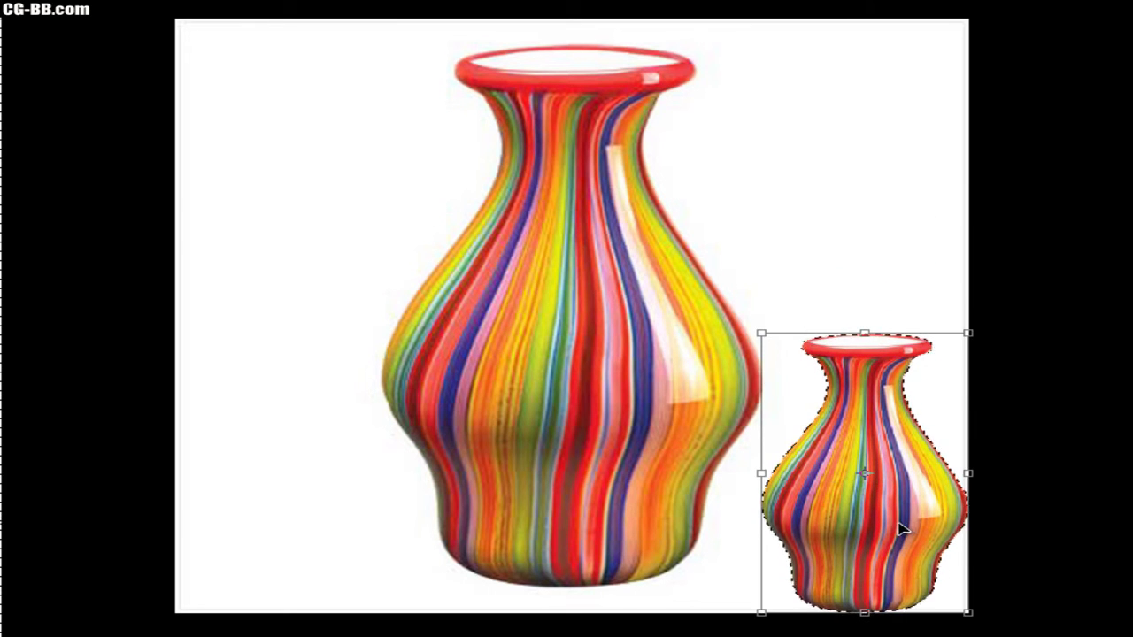
{"action": "key", "text": "Return"}
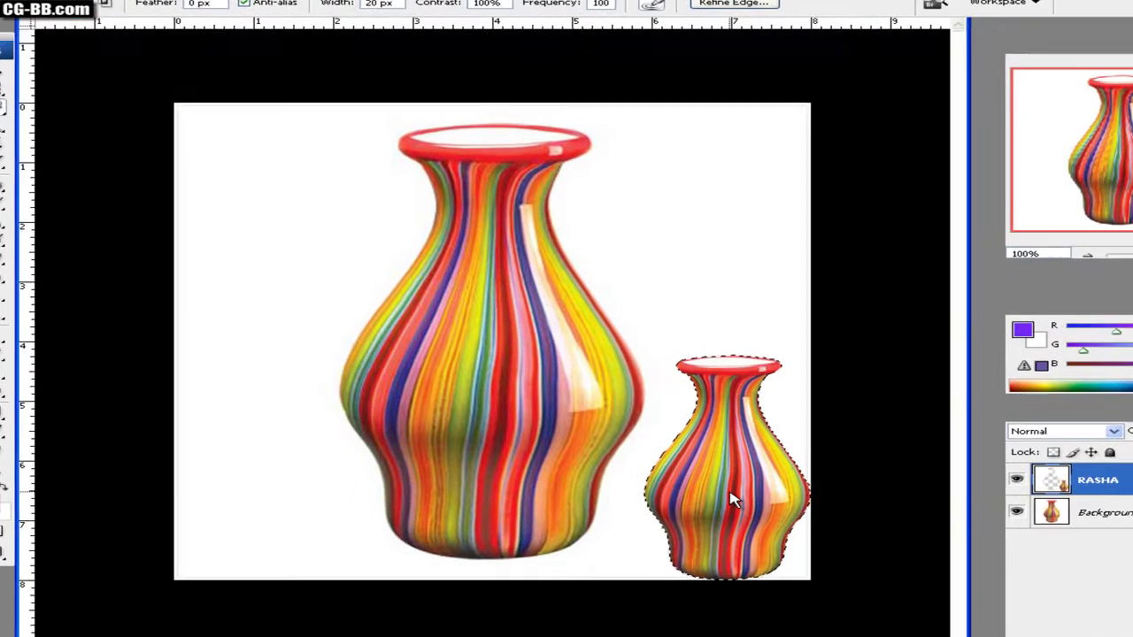
Step: Duplicate the RASHA layer as RASHA copy
{"action": "right_click", "coordinate": [677, 483]}
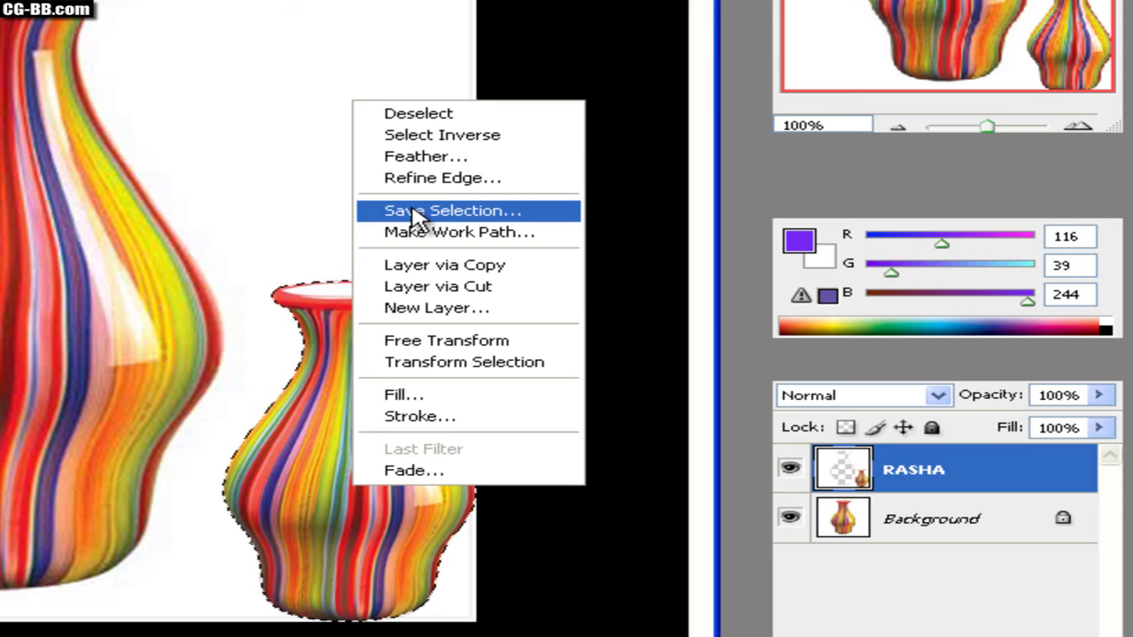
{"action": "right_click", "coordinate": [880, 475]}
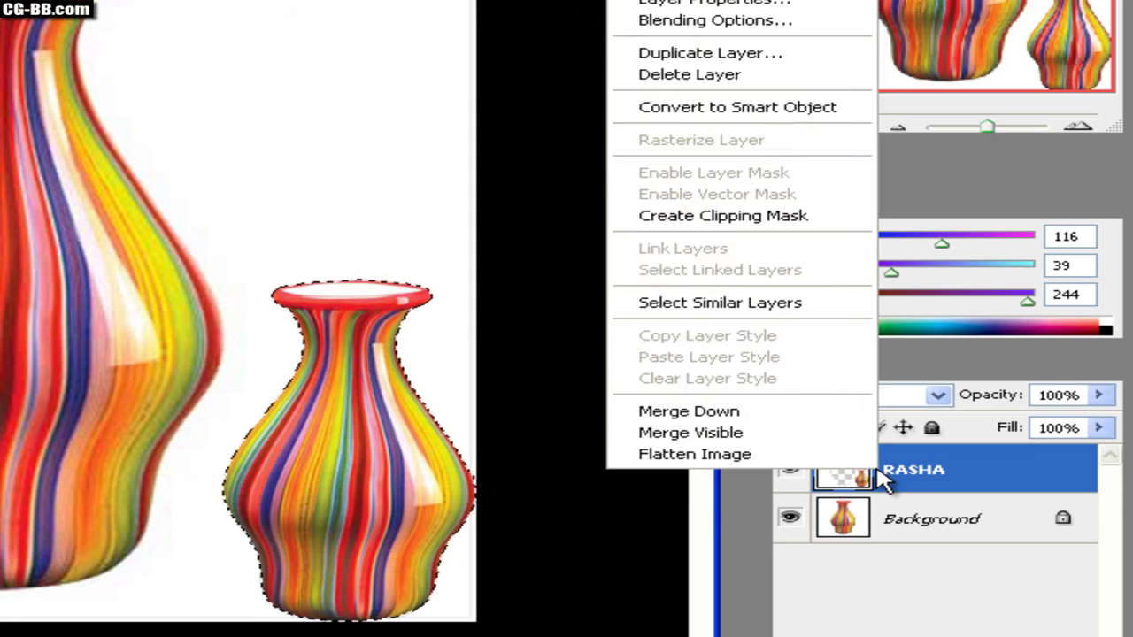
{"action": "left_click", "coordinate": [724, 55]}
{"action": "left_click", "coordinate": [521, 109]}
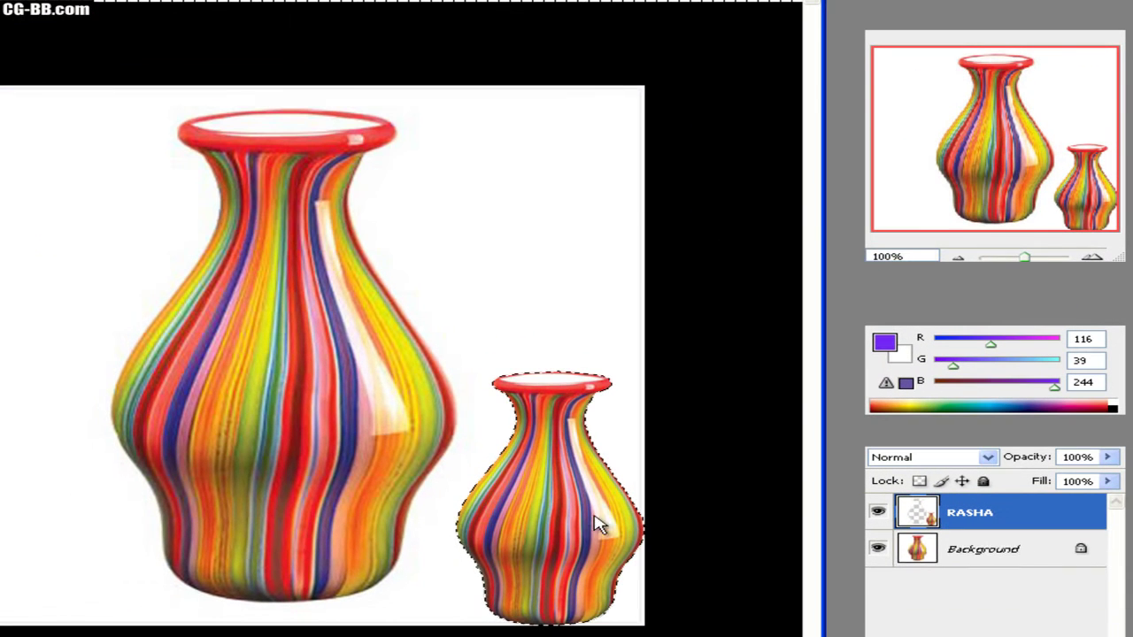
Step: Save the small vase's selection as a new channel
{"action": "right_click", "coordinate": [556, 435]}
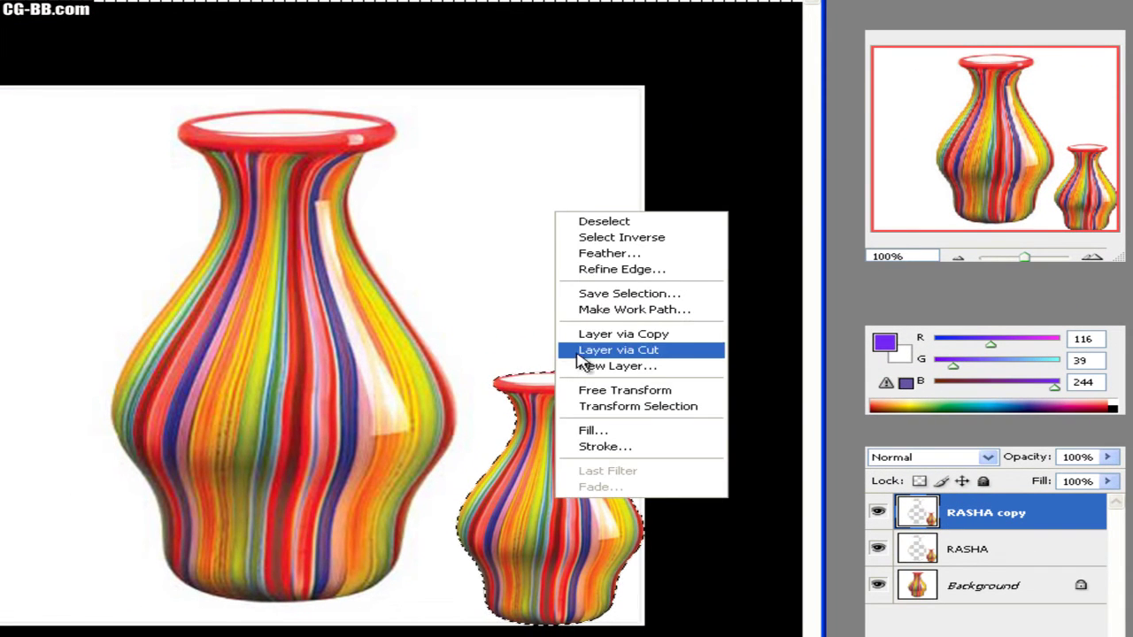
{"action": "left_click", "coordinate": [589, 294]}
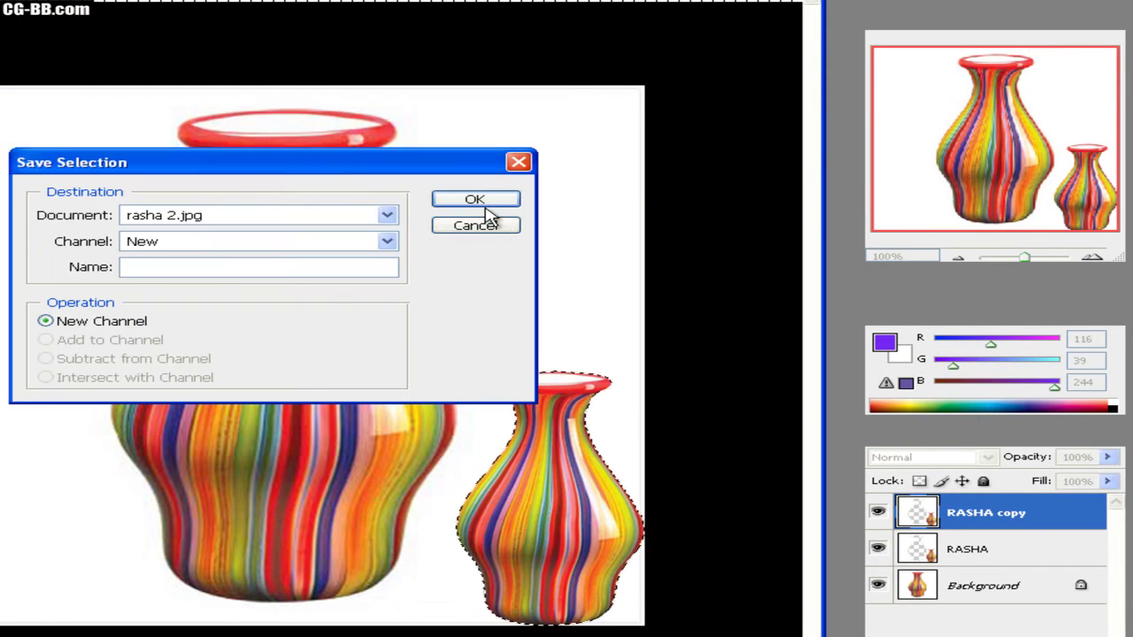
{"action": "left_click", "coordinate": [478, 201]}
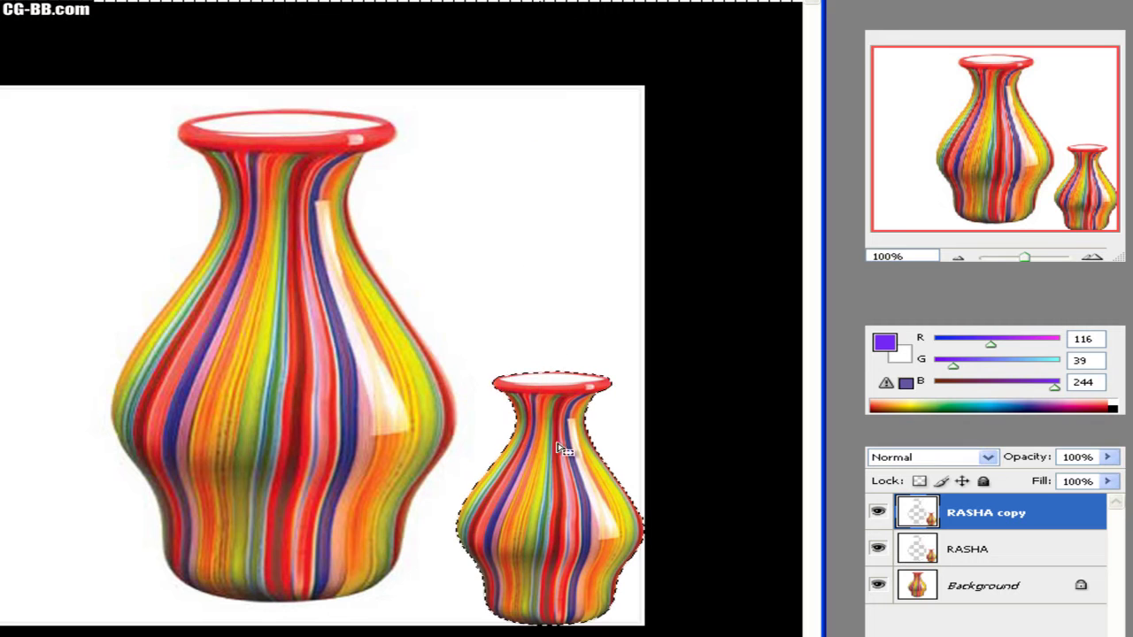
{"action": "right_click", "coordinate": [566, 527]}
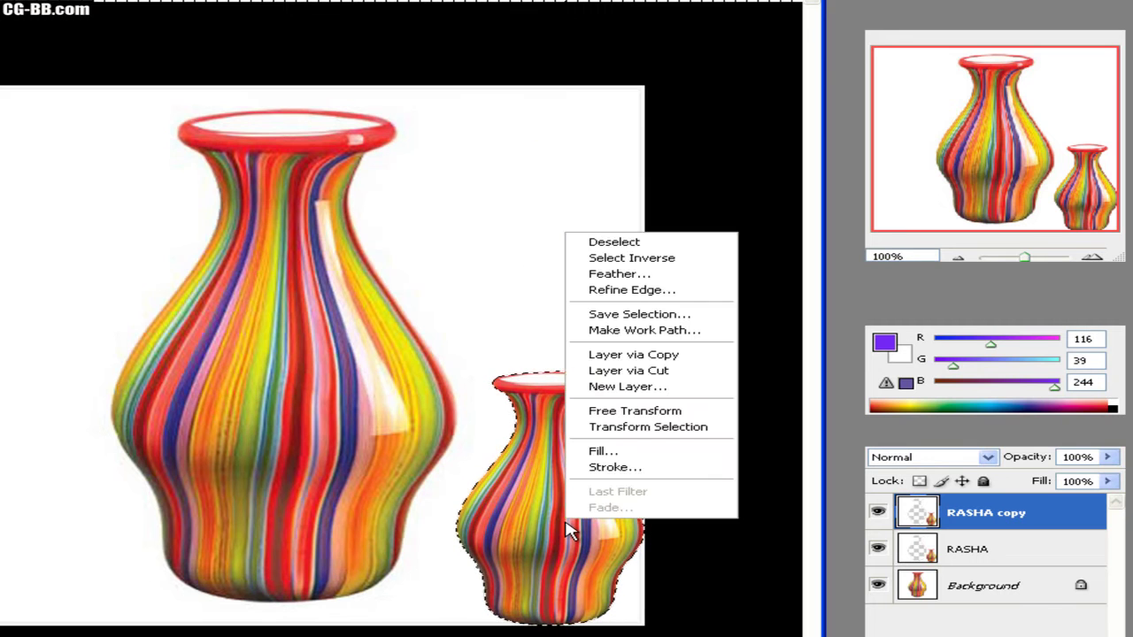
Step: Move the vase copy to the upper left, stretch it taller, commit, and deselect with Ctrl+D
{"action": "left_click", "coordinate": [624, 411]}
{"action": "left_click_drag", "start_coordinate": [573, 527], "coordinate": [69, 291]}
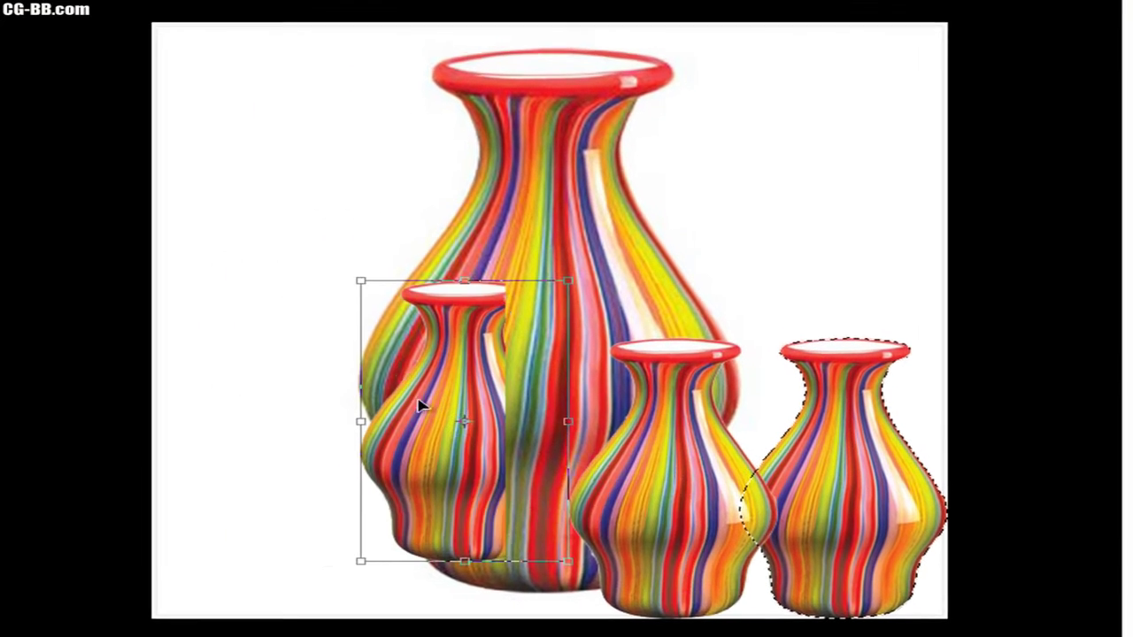
{"action": "left_click_drag", "start_coordinate": [337, 243], "coordinate": [327, 205]}
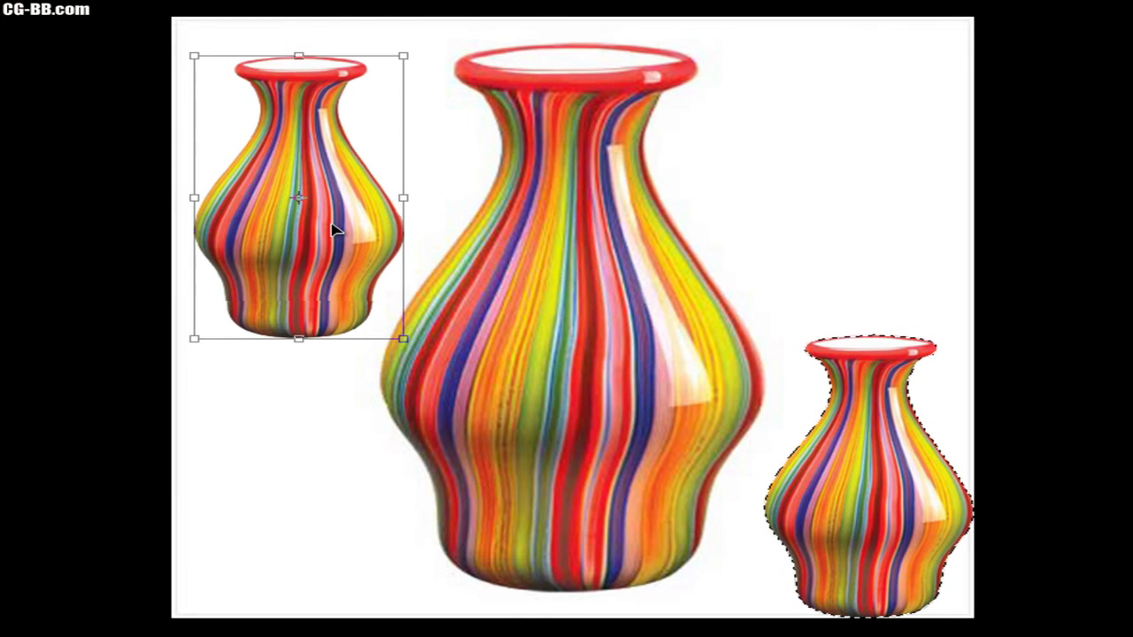
{"action": "left_click_drag", "start_coordinate": [299, 340], "coordinate": [298, 453]}
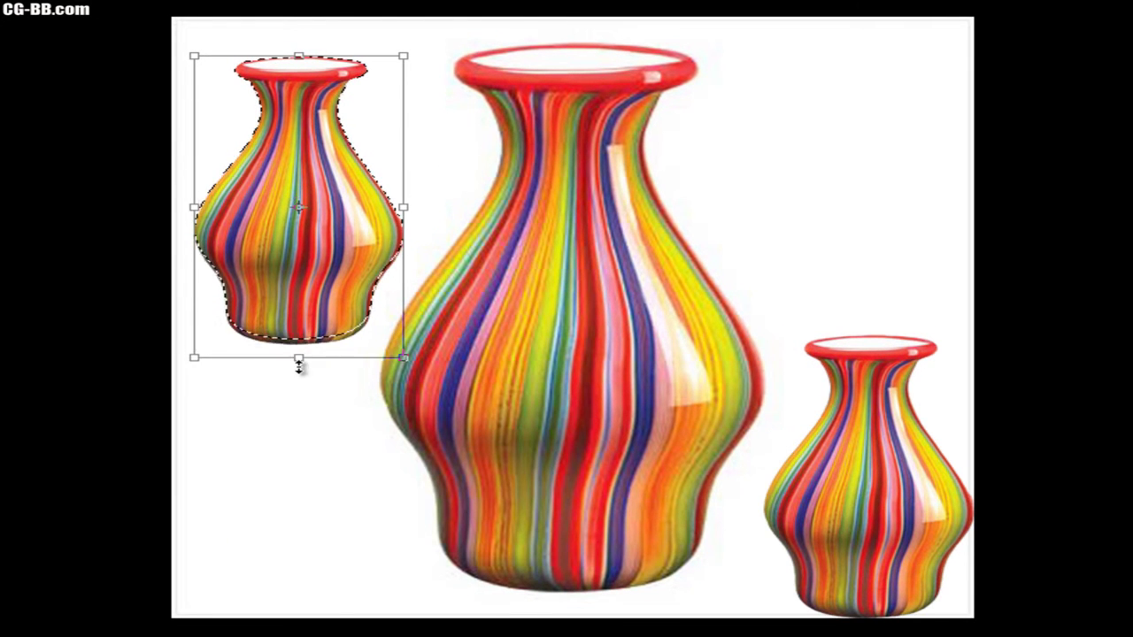
{"action": "mouse_move", "coordinate": [285, 401]}
{"action": "left_mouse_down"}
{"action": "mouse_move", "coordinate": [262, 417]}
{"action": "mouse_move", "coordinate": [292, 383]}
{"action": "left_mouse_up"}
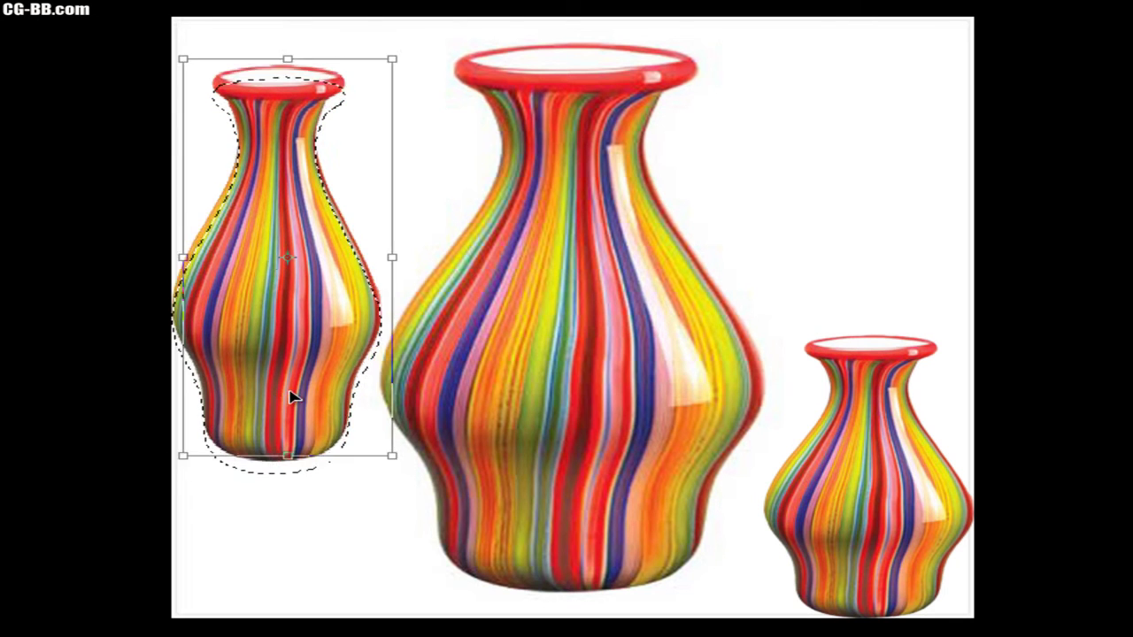
{"action": "key", "text": "Return"}
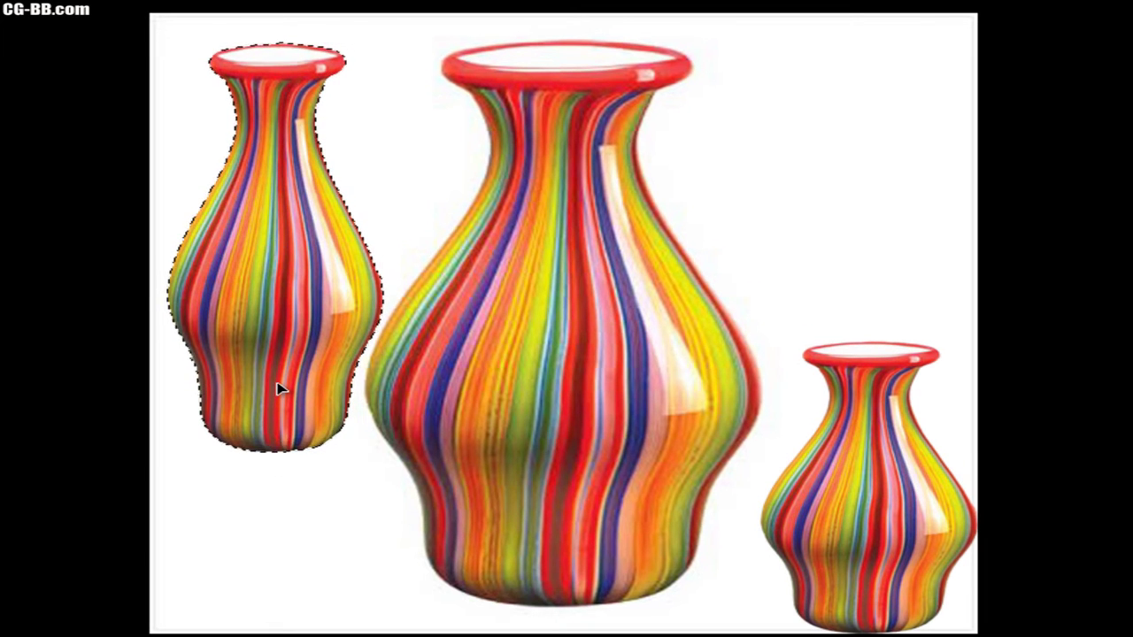
{"action": "key", "text": "ctrl+d"}
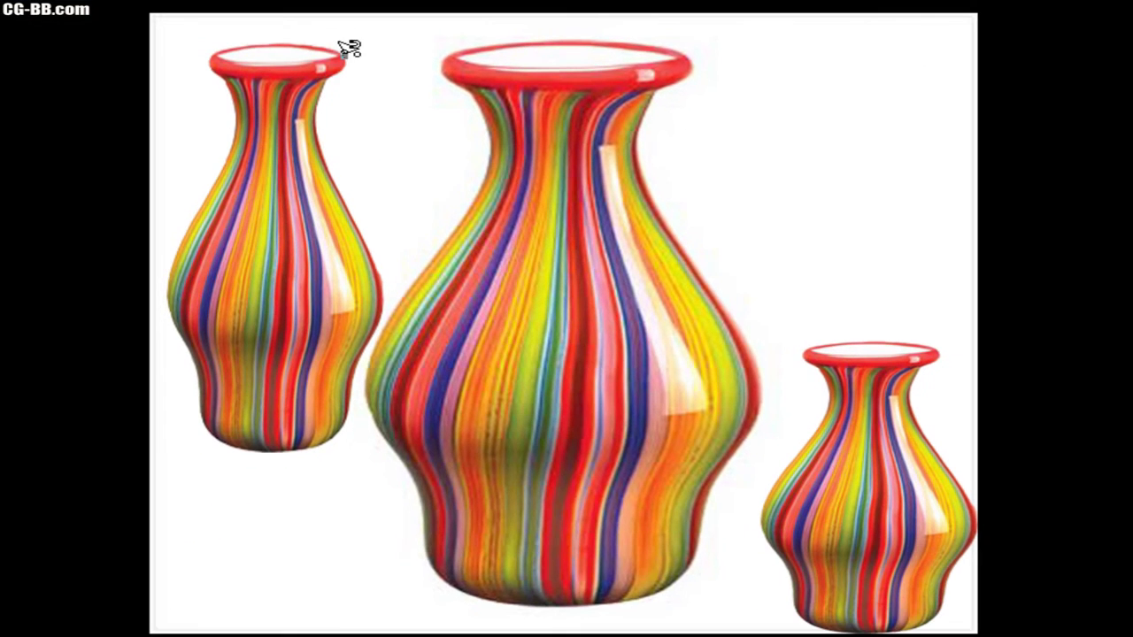
Step: Trace the tall upper-left vase from its rim with the Magnetic Lasso and close the outline
{"action": "left_click", "coordinate": [347, 65]}
{"action": "left_click_drag", "start_coordinate": [316, 118], "coordinate": [373, 252]}
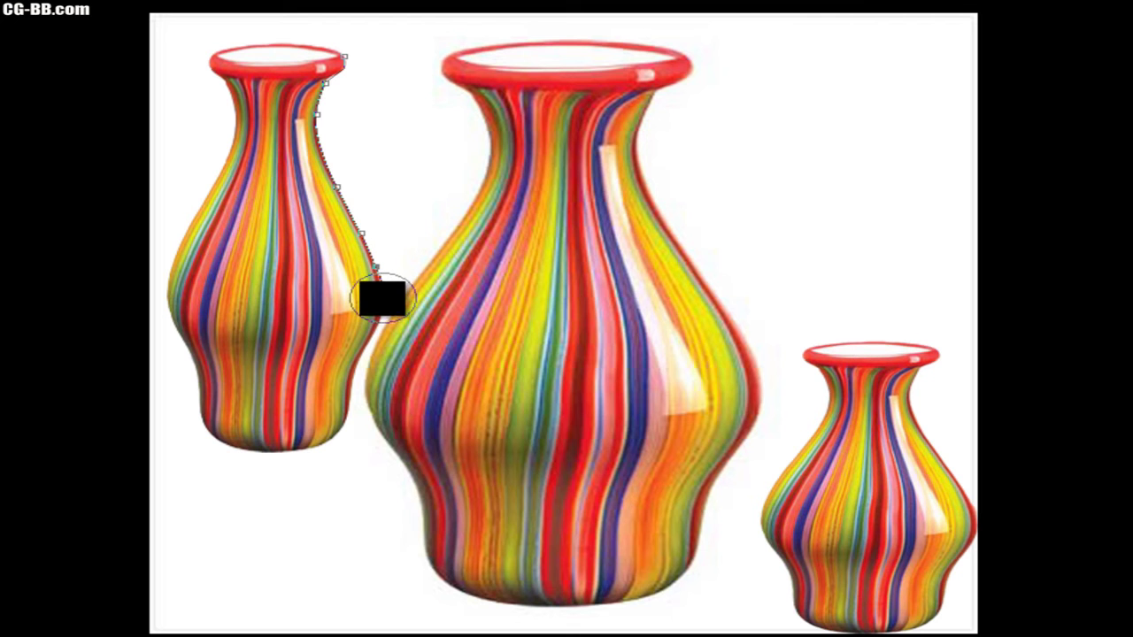
{"action": "mouse_move", "coordinate": [380, 332]}
{"action": "left_mouse_down"}
{"action": "mouse_move", "coordinate": [324, 435]}
{"action": "mouse_move", "coordinate": [227, 443]}
{"action": "mouse_move", "coordinate": [203, 407]}
{"action": "mouse_move", "coordinate": [186, 335]}
{"action": "mouse_move", "coordinate": [164, 312]}
{"action": "mouse_move", "coordinate": [175, 227]}
{"action": "mouse_move", "coordinate": [227, 125]}
{"action": "mouse_move", "coordinate": [206, 58]}
{"action": "left_mouse_up"}
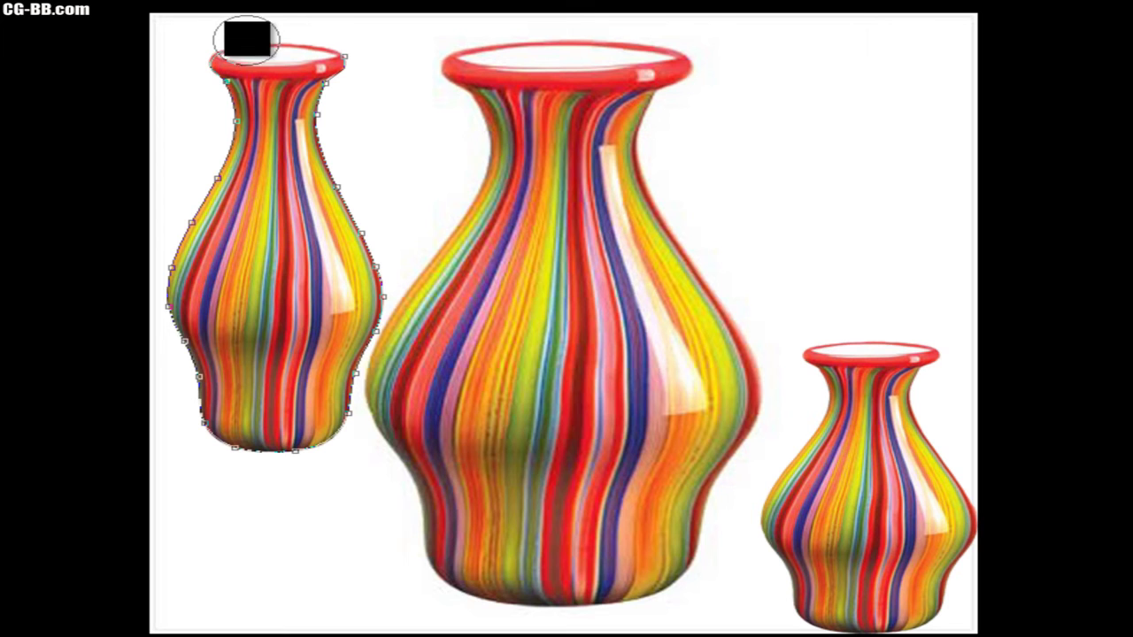
{"action": "left_click", "coordinate": [328, 63]}
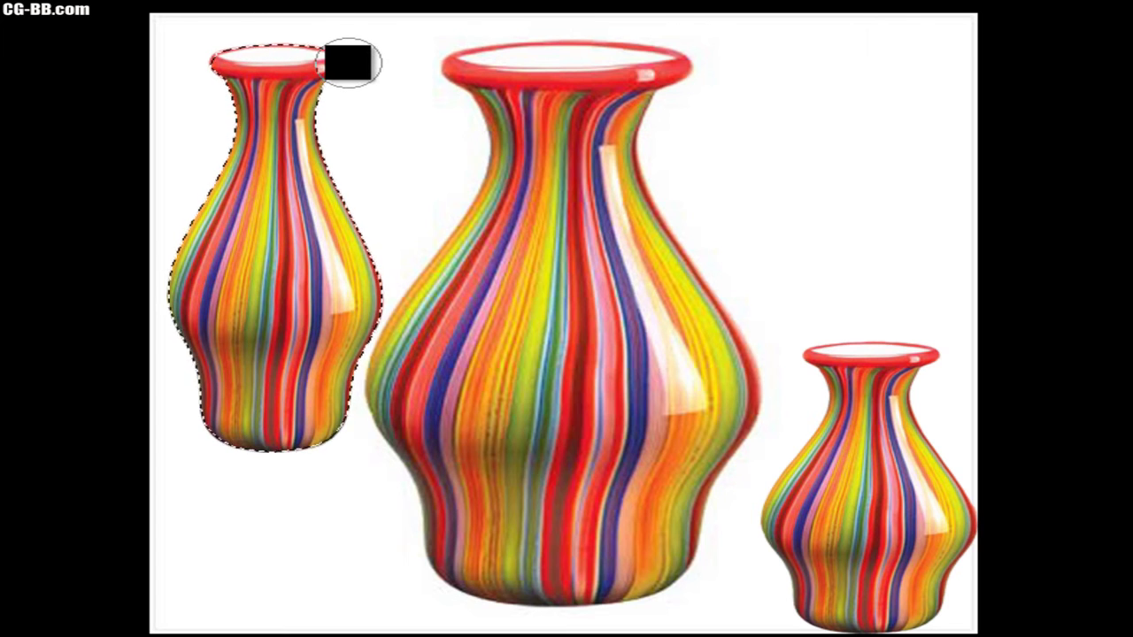
Step: Duplicate the tall vase's layer with Alt+L, D and put the selection into Free Transform
{"action": "right_click", "coordinate": [263, 228]}
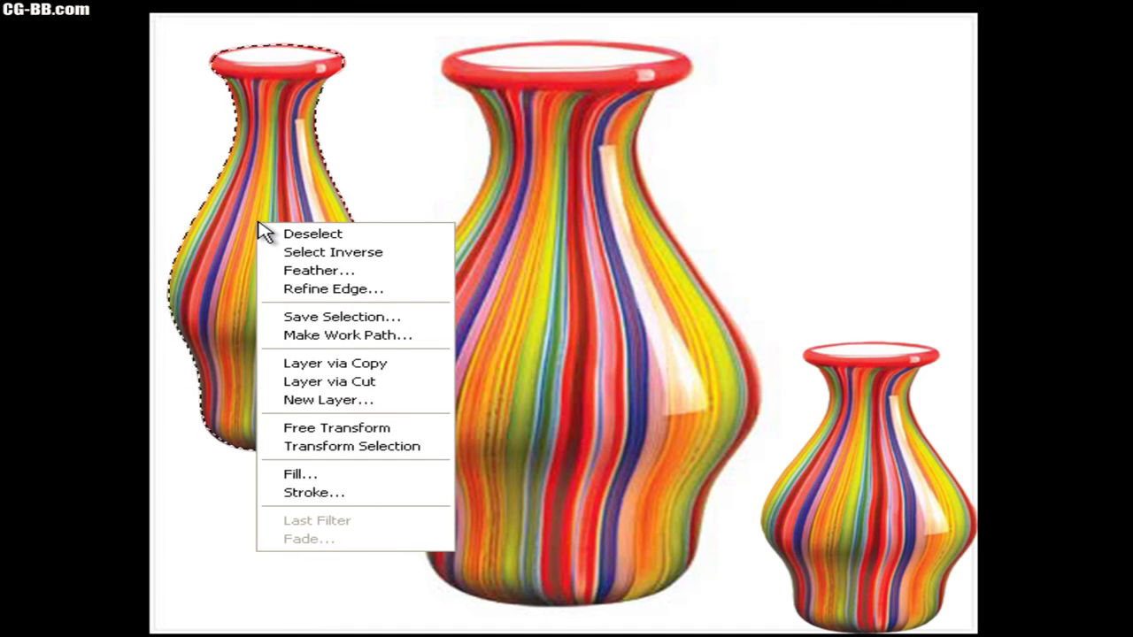
{"action": "key", "text": "Escape"}
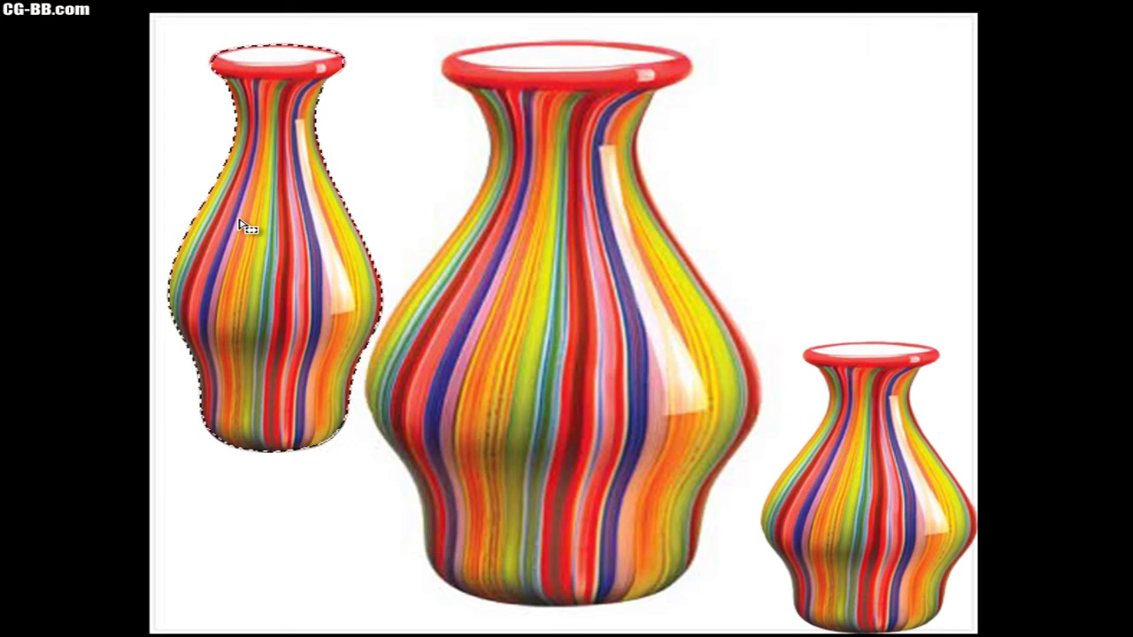
{"action": "right_click", "coordinate": [1128, 234]}
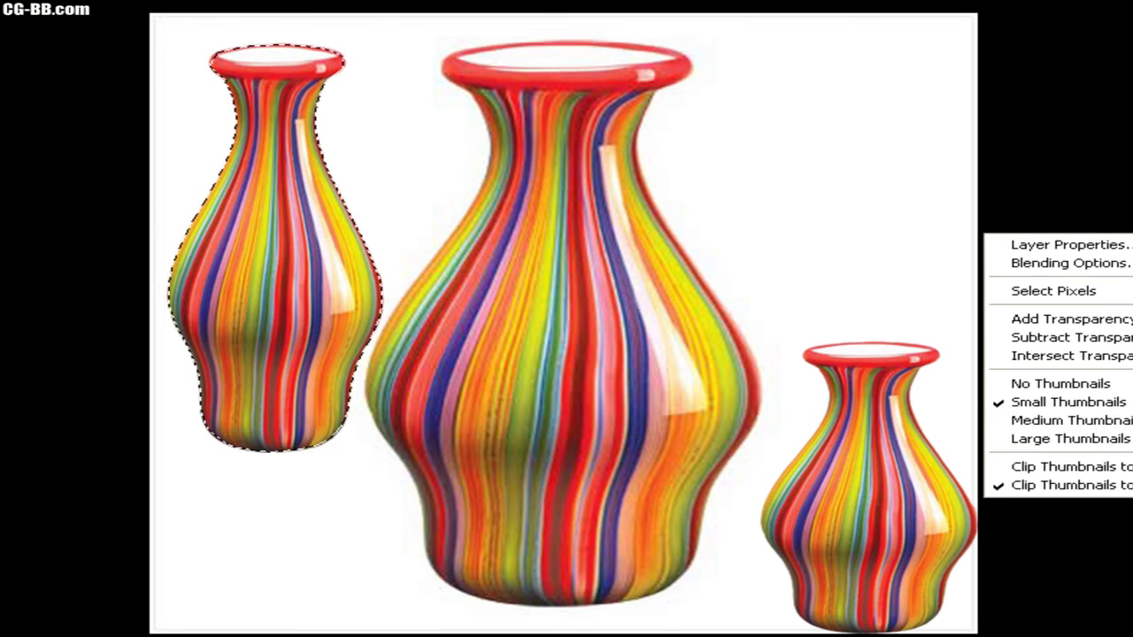
{"action": "key", "text": "Escape"}
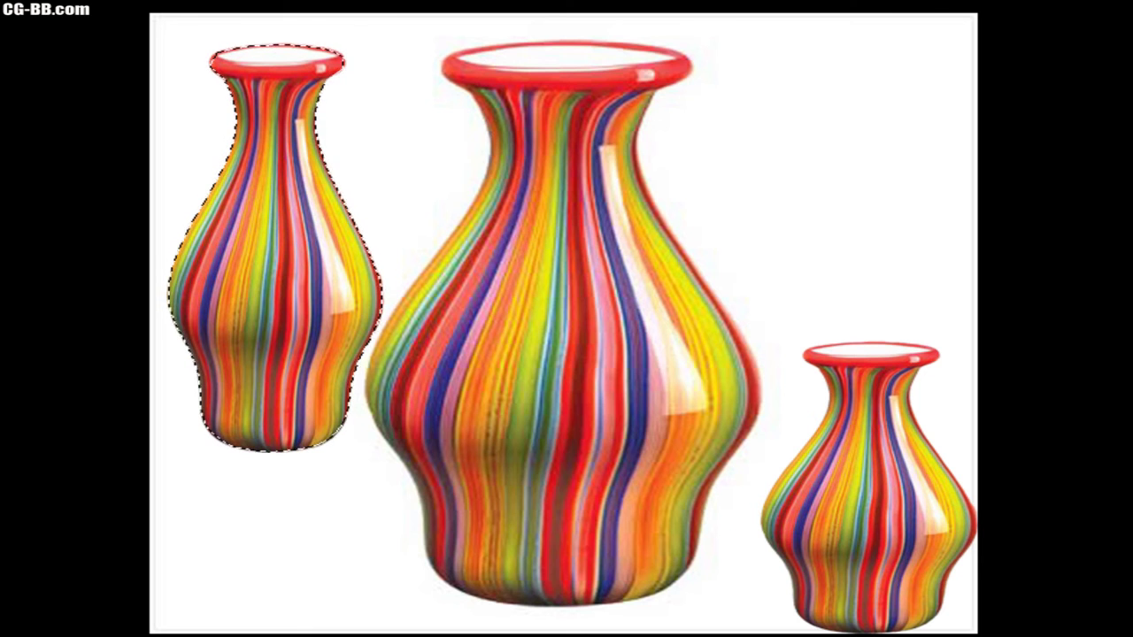
{"action": "key", "text": "alt+l"}
{"action": "key", "text": "d"}
{"action": "left_click", "coordinate": [855, 57]}
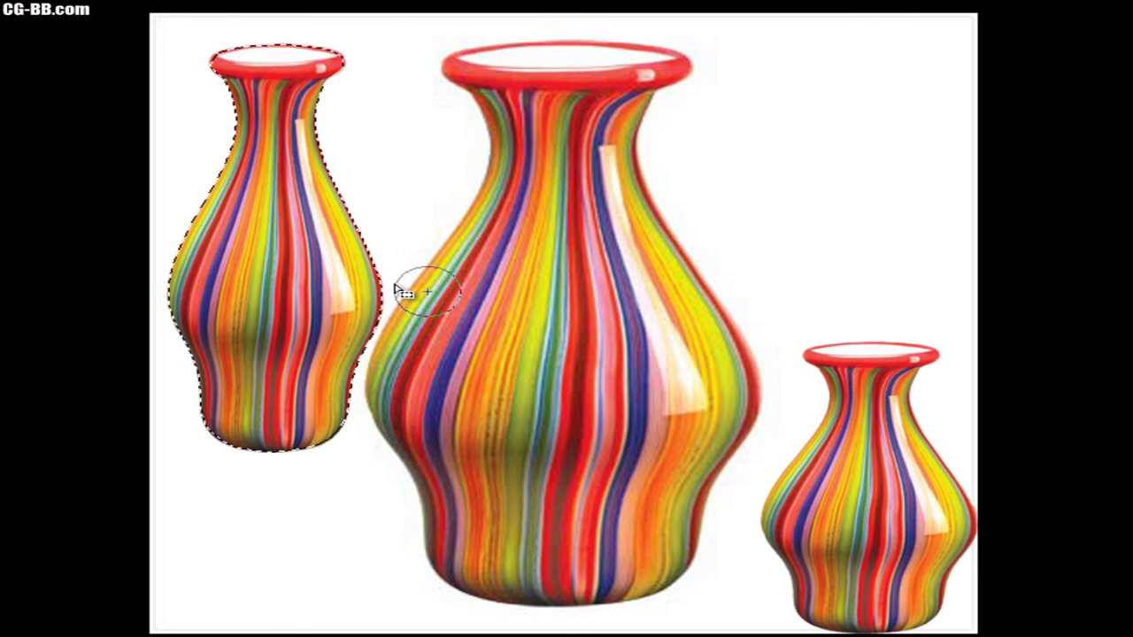
{"action": "right_click", "coordinate": [281, 255]}
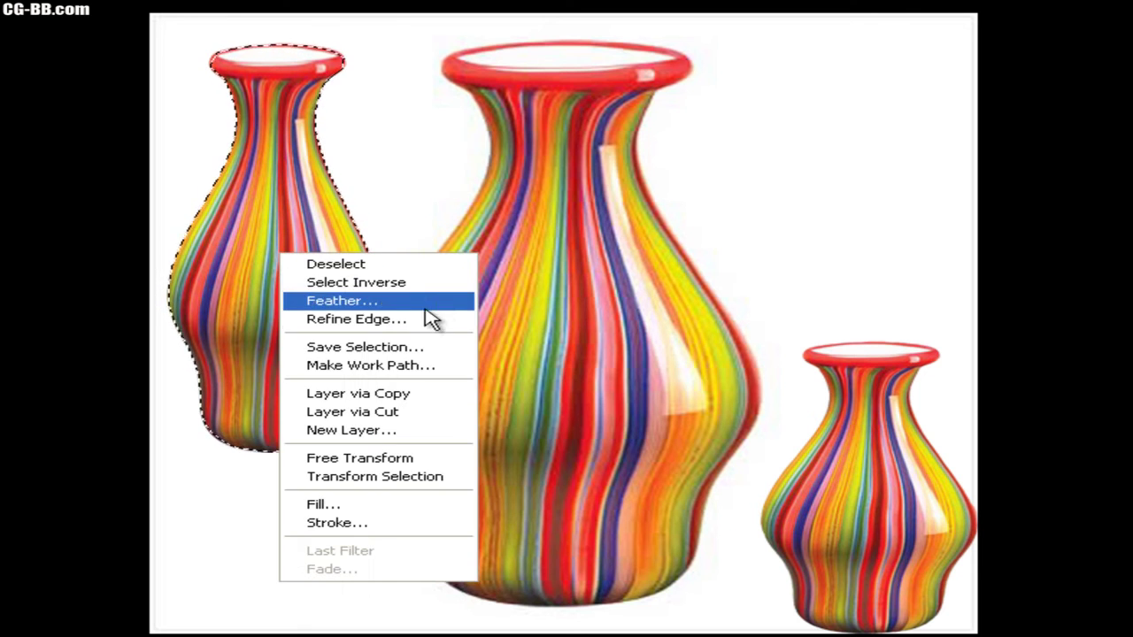
{"action": "left_click", "coordinate": [360, 457]}
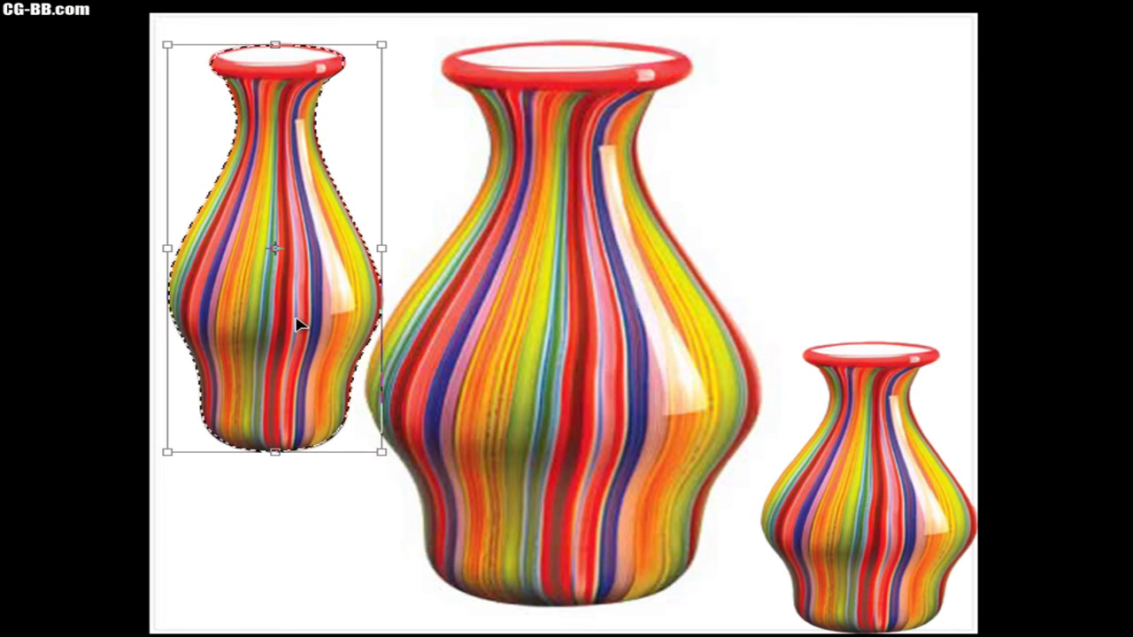
Step: Move the duplicated vase over the central vase's upper right, make it shorter, and commit
{"action": "left_click_drag", "start_coordinate": [309, 346], "coordinate": [383, 437]}
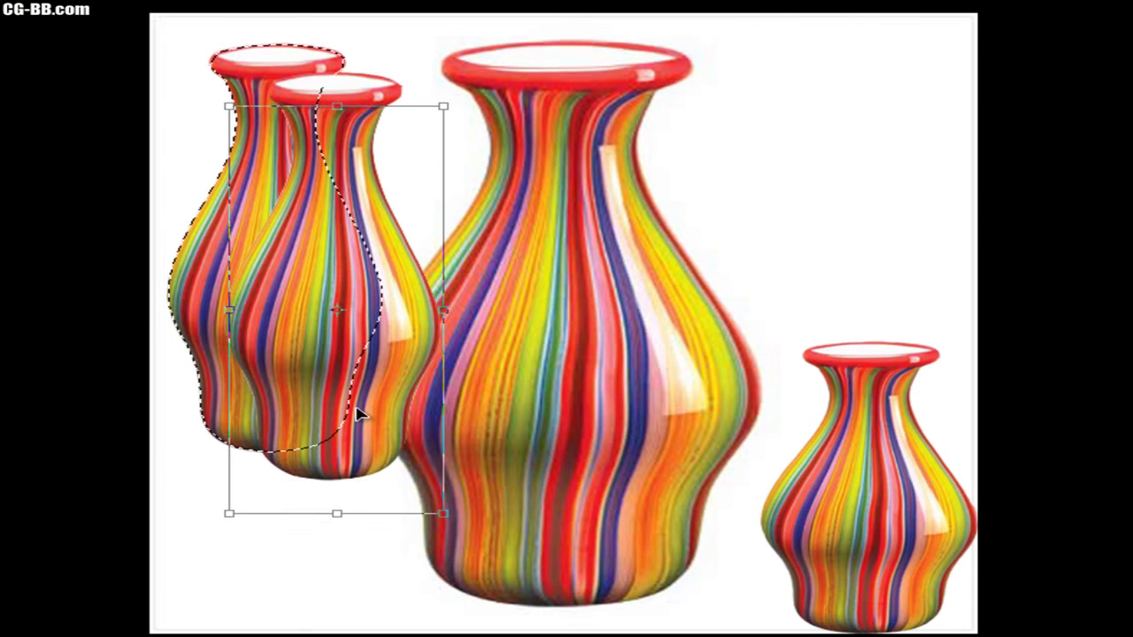
{"action": "mouse_move", "coordinate": [465, 401]}
{"action": "left_mouse_down"}
{"action": "mouse_move", "coordinate": [610, 346]}
{"action": "mouse_move", "coordinate": [794, 253]}
{"action": "mouse_move", "coordinate": [823, 188]}
{"action": "left_mouse_up"}
{"action": "mouse_move", "coordinate": [794, 325]}
{"action": "left_mouse_down"}
{"action": "mouse_move", "coordinate": [791, 206]}
{"action": "mouse_move", "coordinate": [794, 316]}
{"action": "left_mouse_up"}
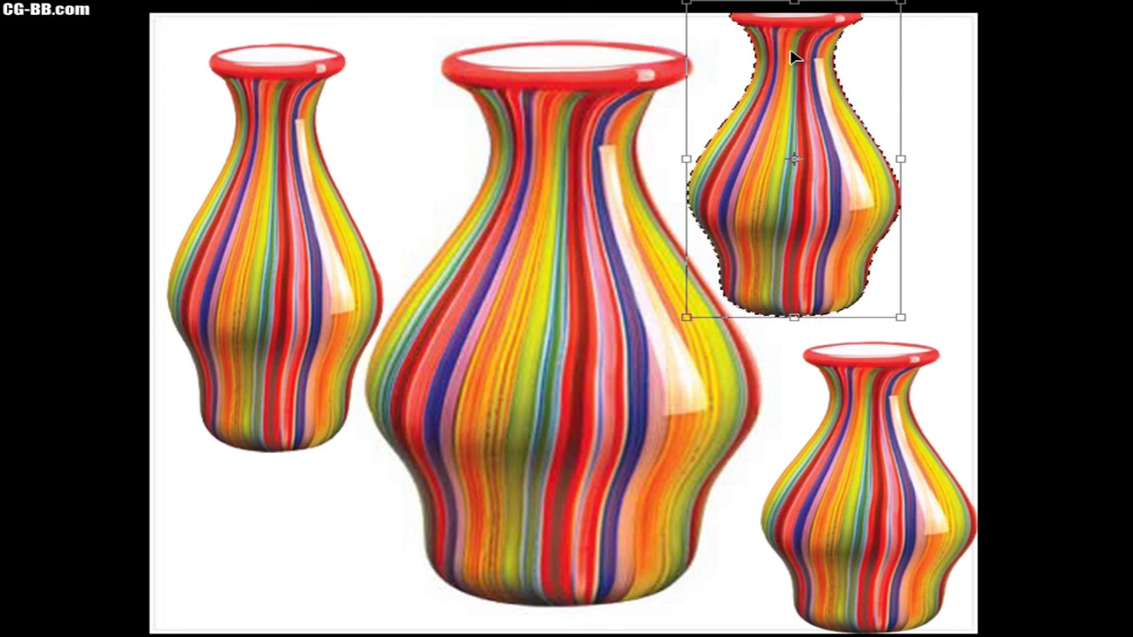
{"action": "left_click_drag", "start_coordinate": [806, 16], "coordinate": [806, 25]}
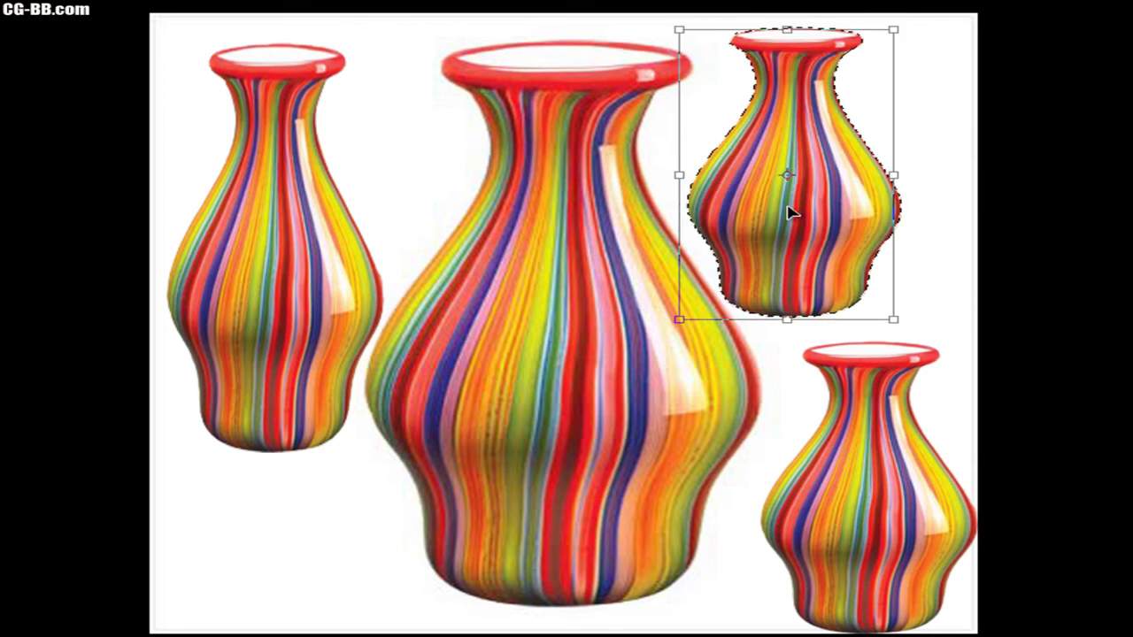
{"action": "left_click_drag", "start_coordinate": [791, 213], "coordinate": [746, 253]}
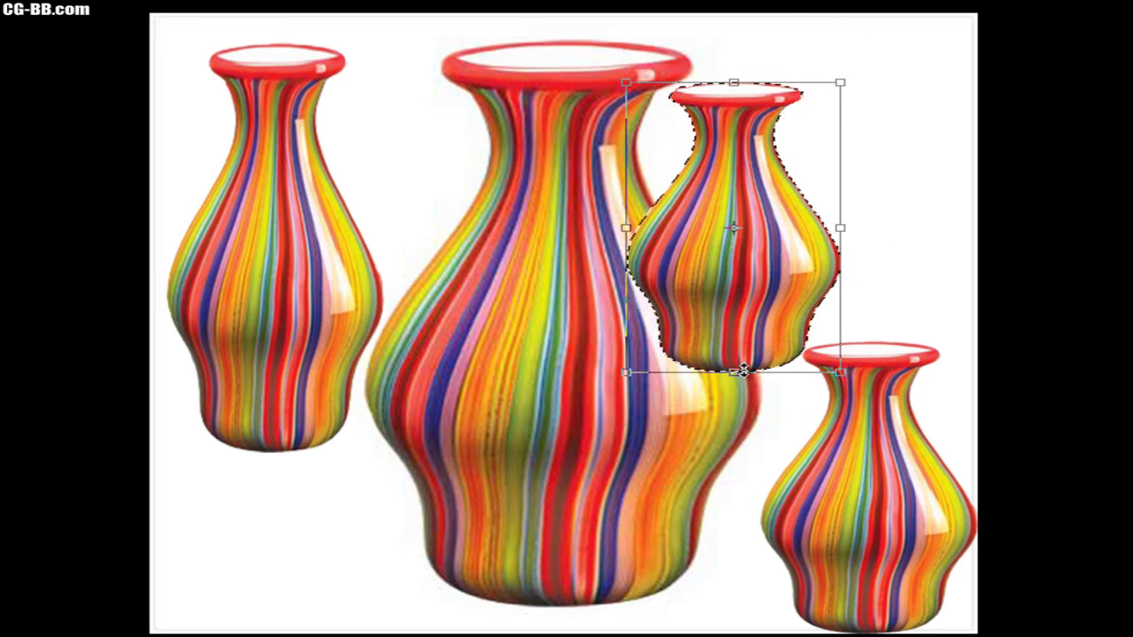
{"action": "left_click_drag", "start_coordinate": [736, 376], "coordinate": [739, 321]}
{"action": "left_click_drag", "start_coordinate": [747, 228], "coordinate": [726, 274]}
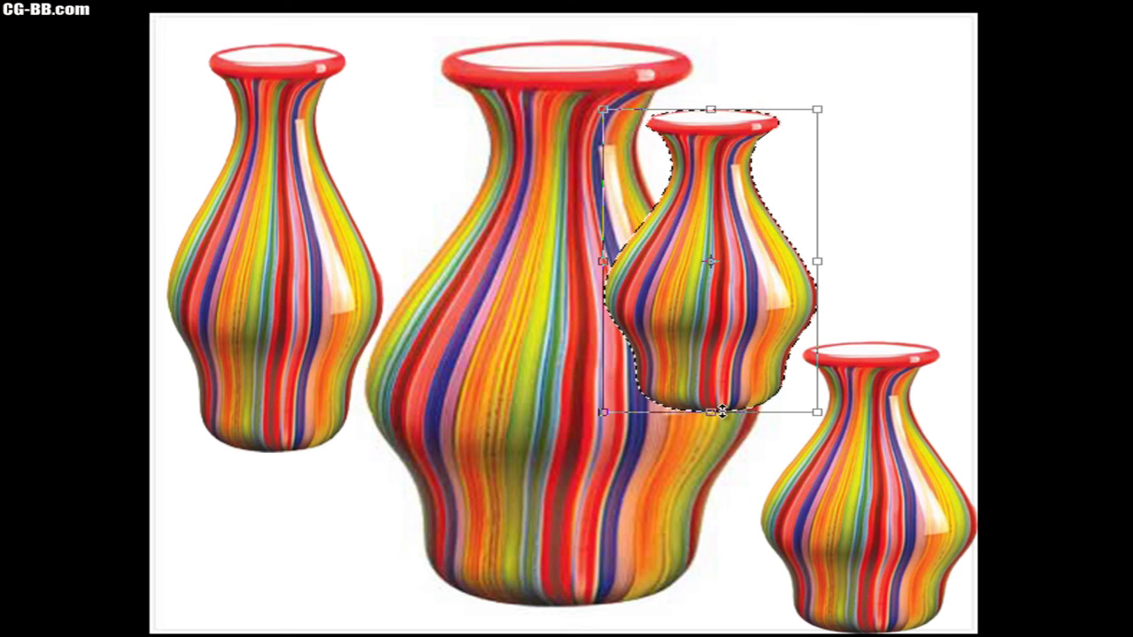
{"action": "left_click_drag", "start_coordinate": [715, 418], "coordinate": [715, 424]}
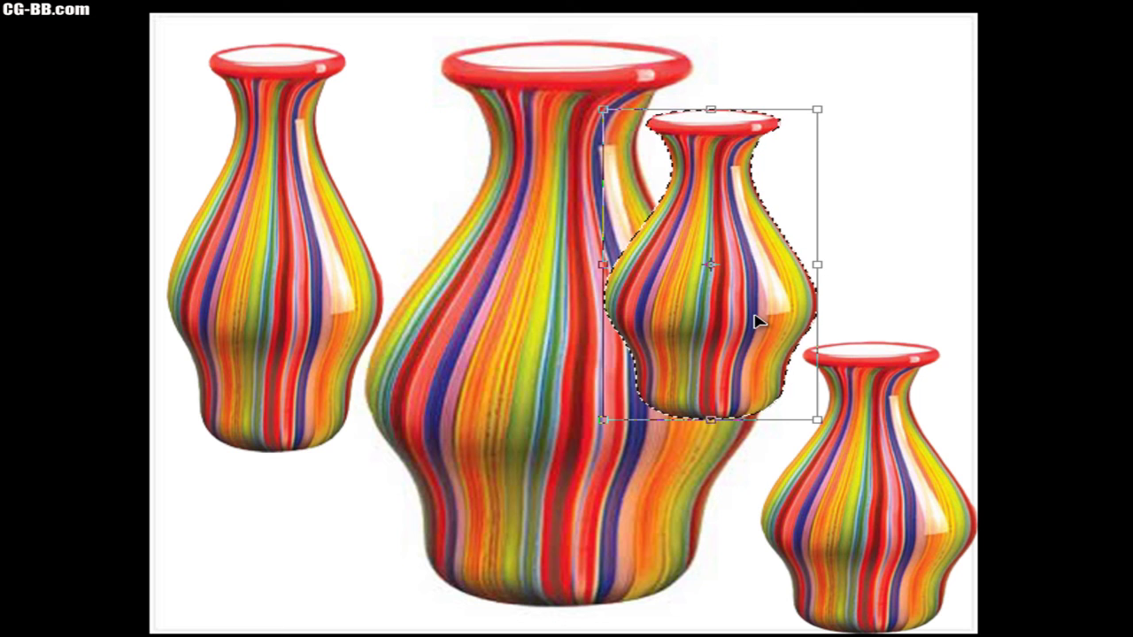
{"action": "key", "text": "Return"}
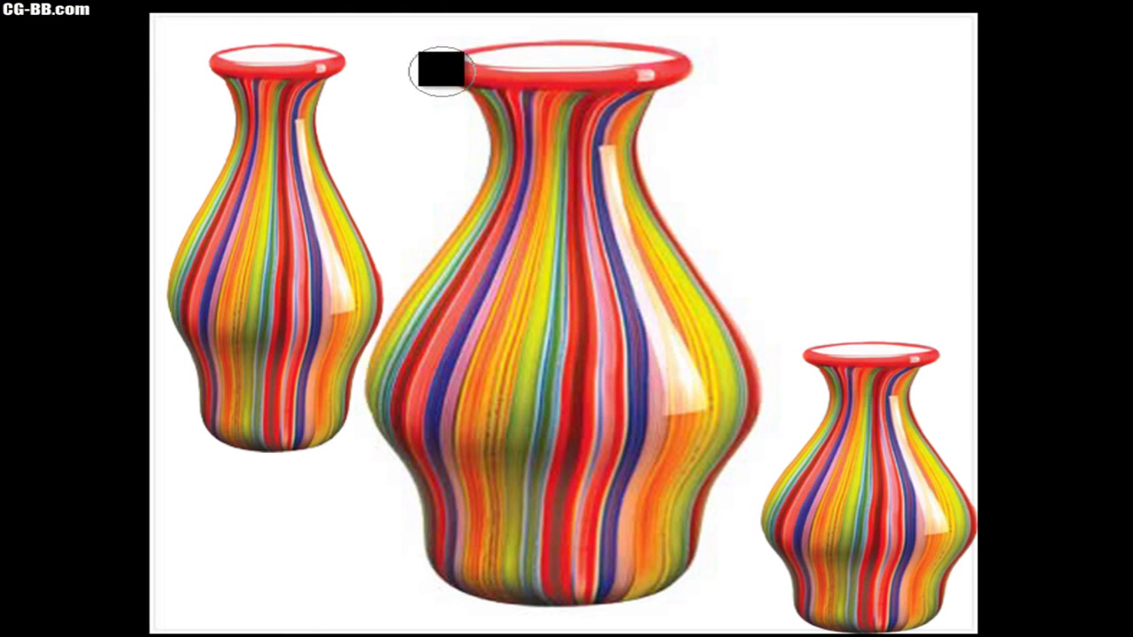
Step: Trace around the large central vase's edge with the Magnetic Lasso and close the selection
{"action": "left_click", "coordinate": [440, 66]}
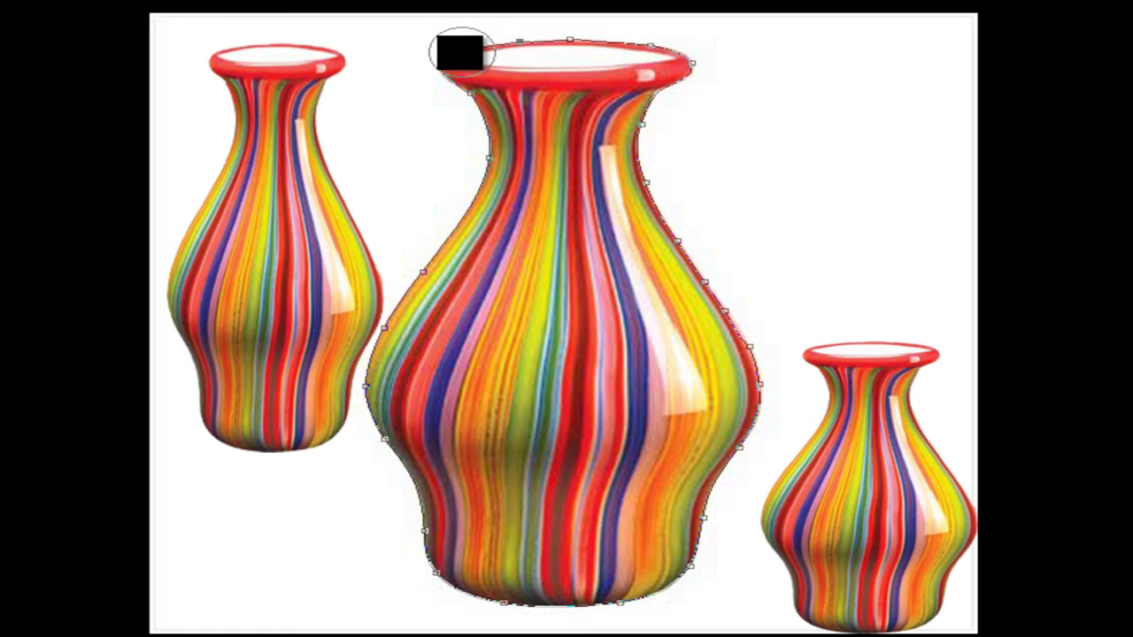
{"action": "left_click", "coordinate": [443, 77]}
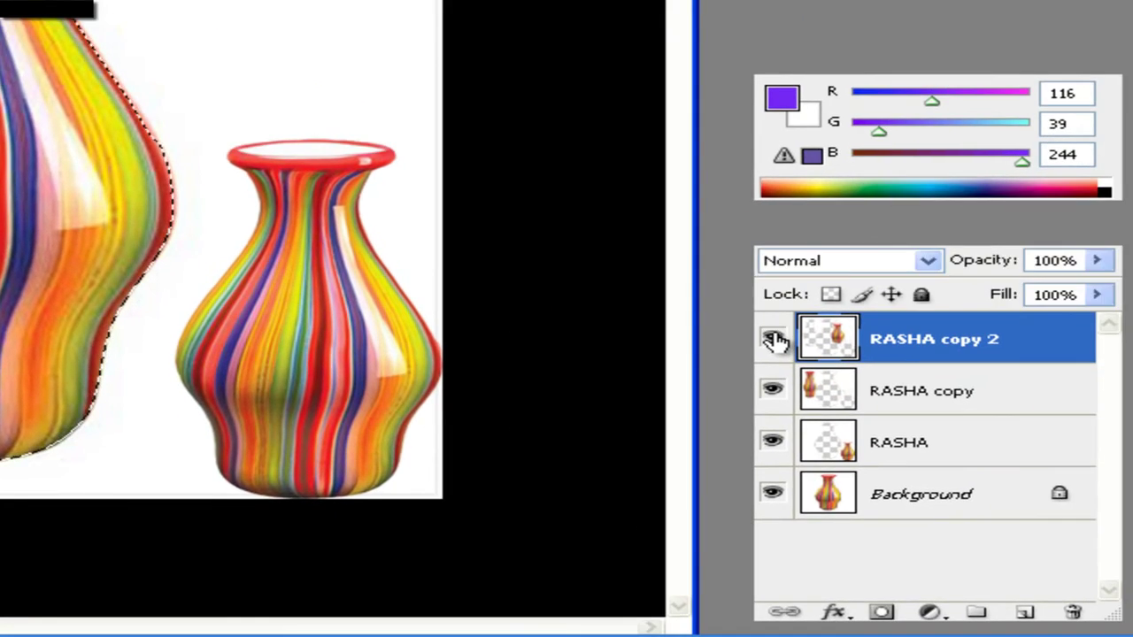
Step: Show RASHA copy 2 again and brush out its overlap so it sits behind the central vase
{"action": "left_click", "coordinate": [773, 341]}
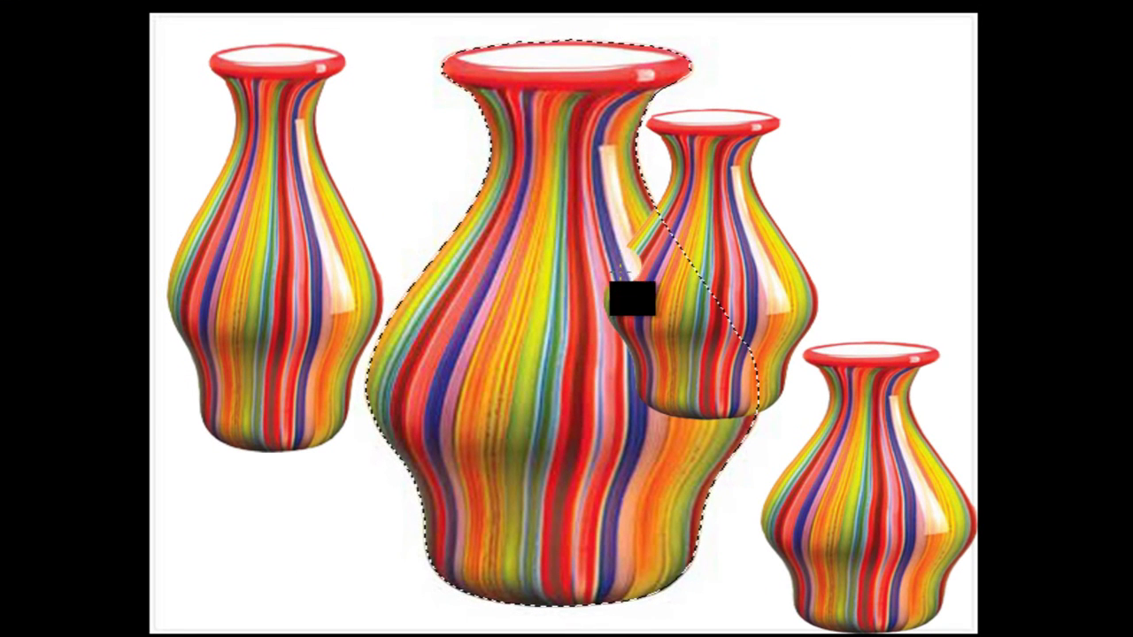
{"action": "left_click_drag", "start_coordinate": [632, 299], "coordinate": [680, 262]}
{"action": "mouse_move", "coordinate": [722, 313]}
{"action": "left_mouse_down"}
{"action": "mouse_move", "coordinate": [758, 409]}
{"action": "mouse_move", "coordinate": [687, 324]}
{"action": "mouse_move", "coordinate": [708, 379]}
{"action": "mouse_move", "coordinate": [673, 397]}
{"action": "mouse_move", "coordinate": [598, 287]}
{"action": "left_mouse_up"}
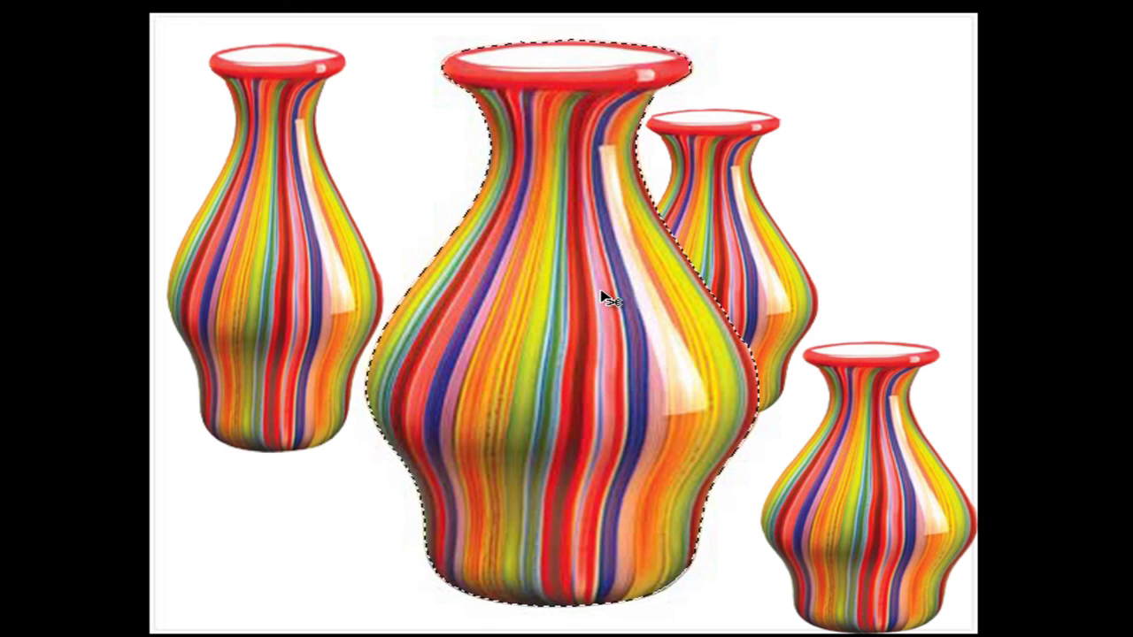
Step: Deselect the central vase, leaving four vases with the upper-right copy tucked behind it
{"action": "key", "text": "ctrl+d"}
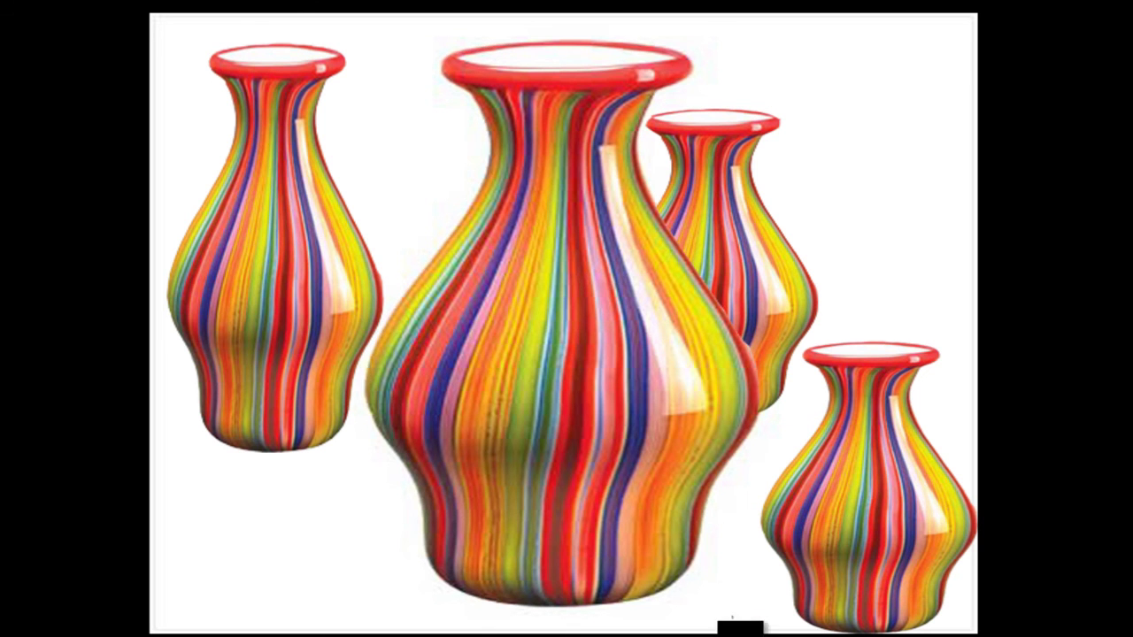